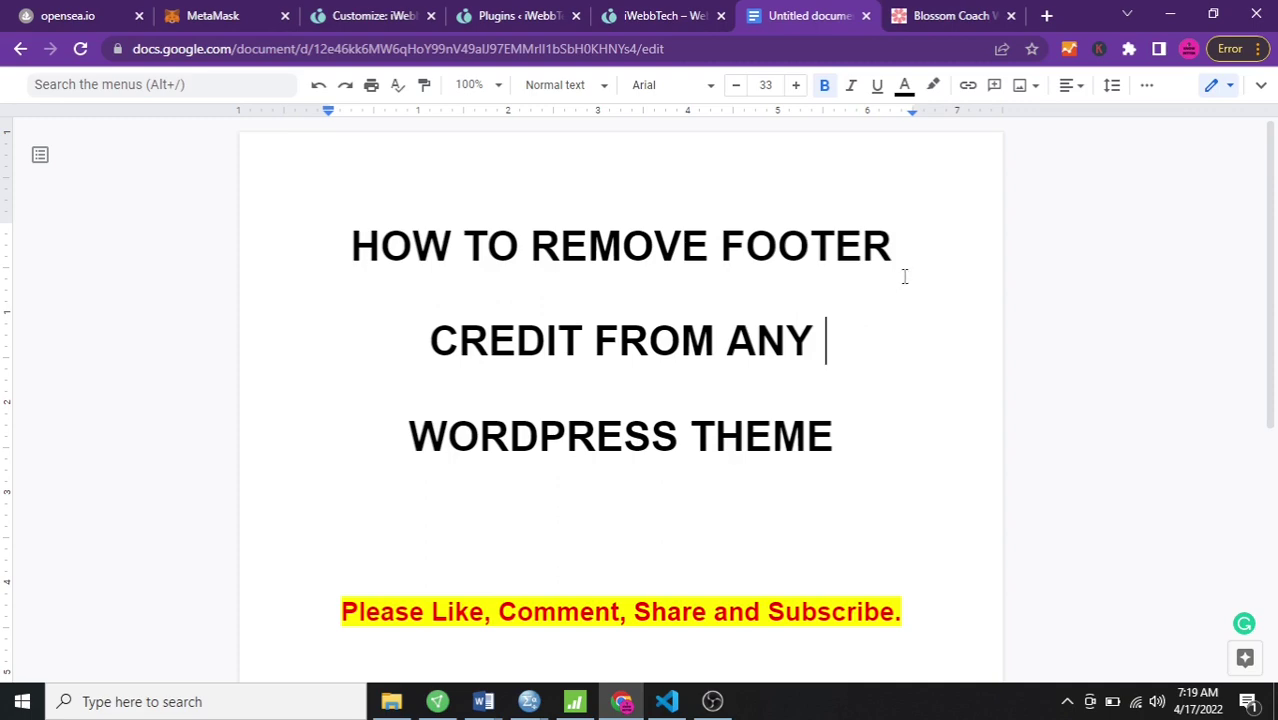
# Switch to the Blossom Coach demo and highlight its footer copyright and credit line
pyautogui.click(930, 16)
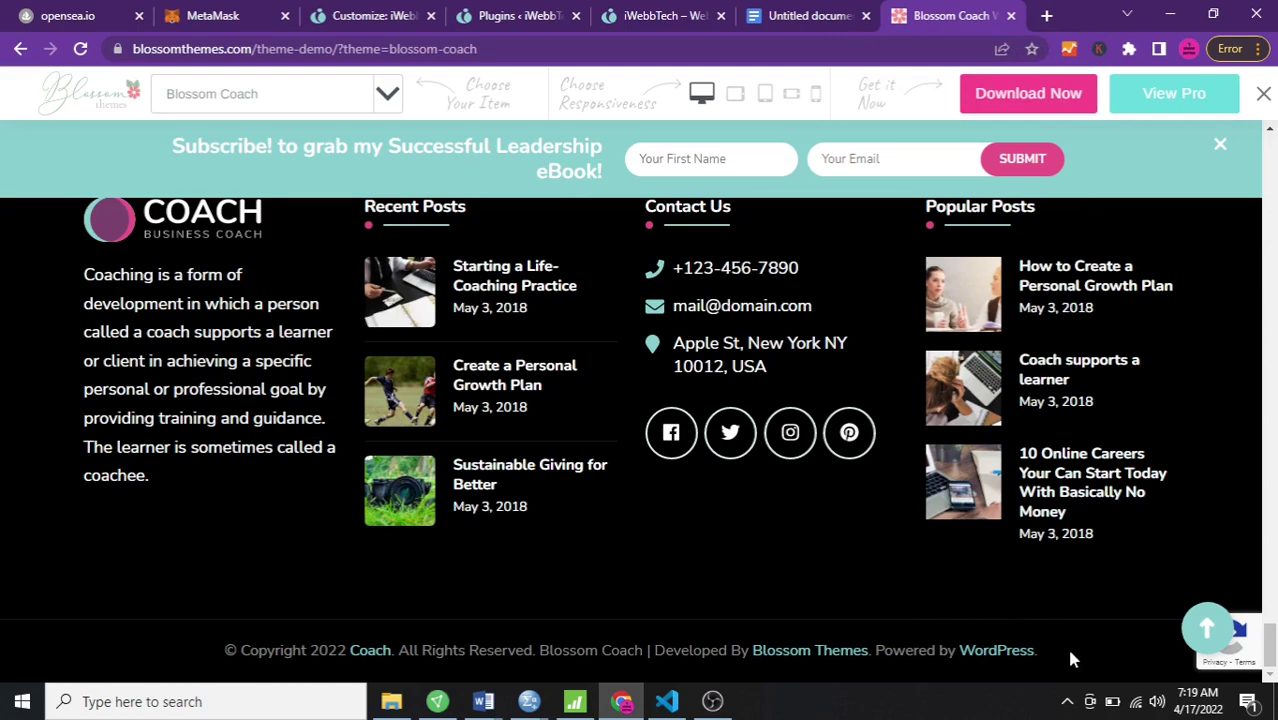
pyautogui.moveTo(1085, 660); pyautogui.dragTo(222, 651)
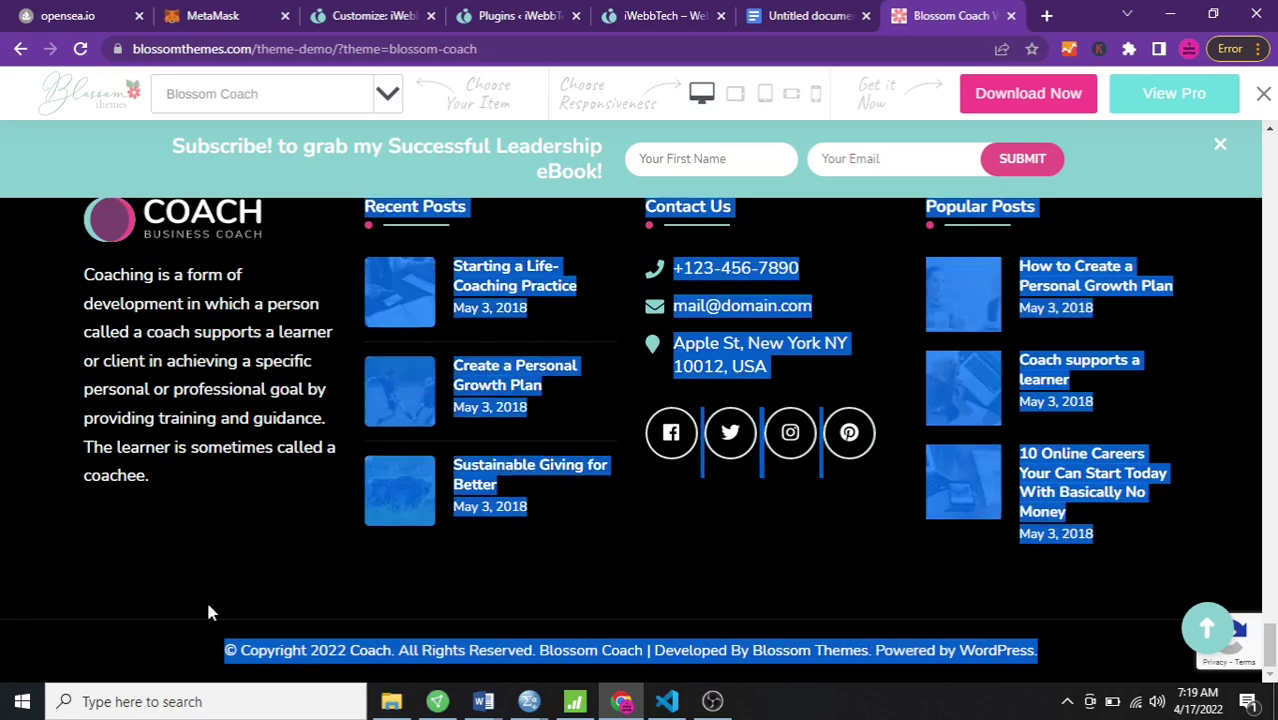
pyautogui.click(181, 660)
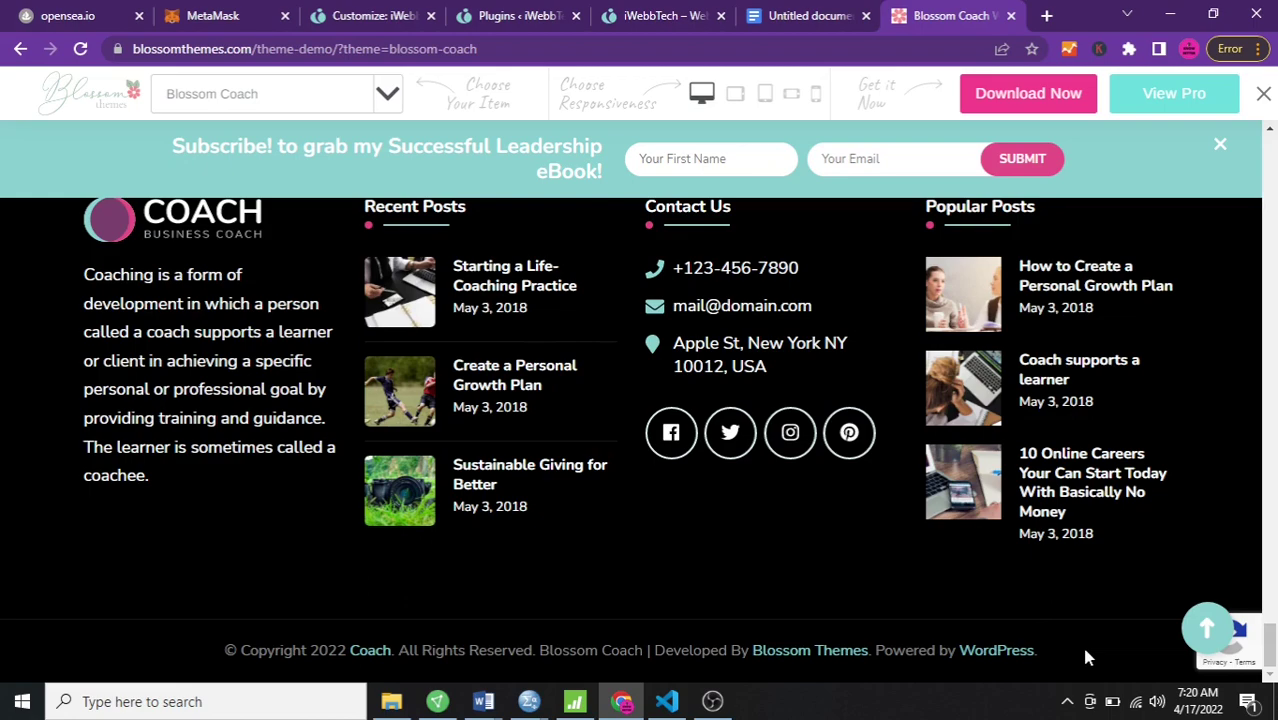
# Scroll up through the Blossom Coach demo page
pyautogui.scroll(5, 1060, 632)
pyautogui.scroll(5, 1045, 630)
pyautogui.scroll(5, 1043, 633)
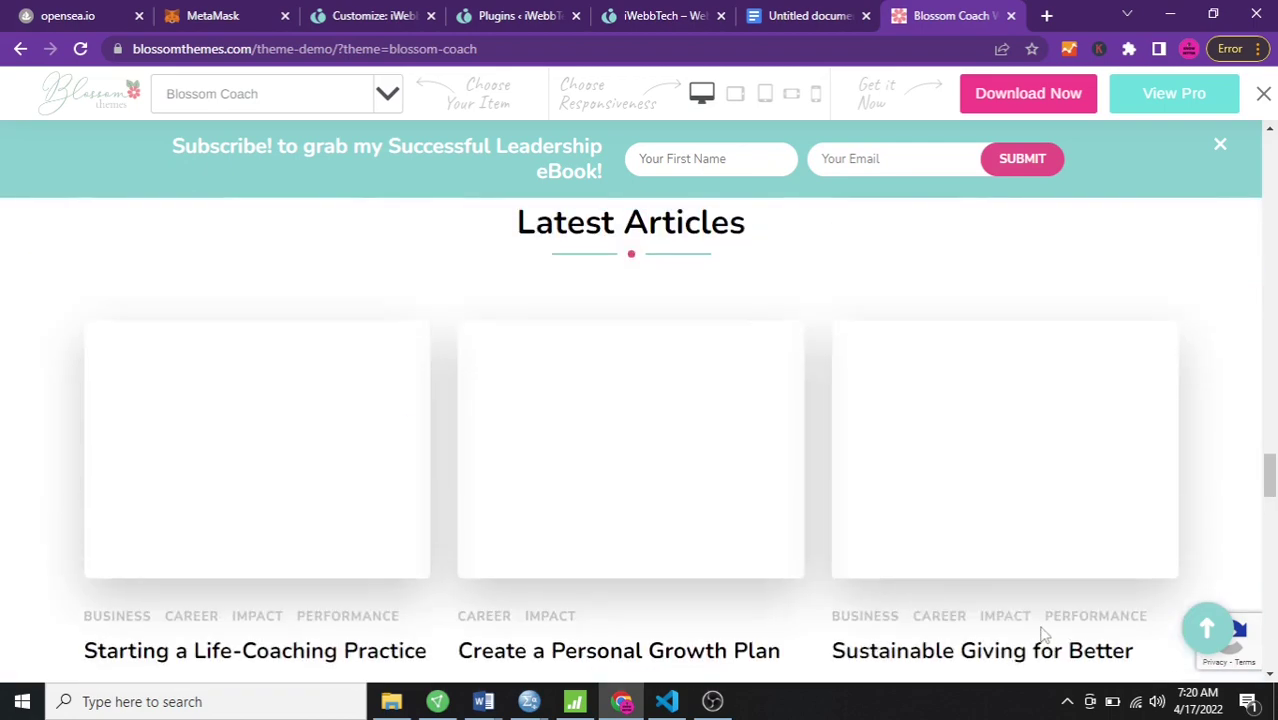
pyautogui.scroll(5, 1043, 633)
pyautogui.scroll(5, 1040, 632)
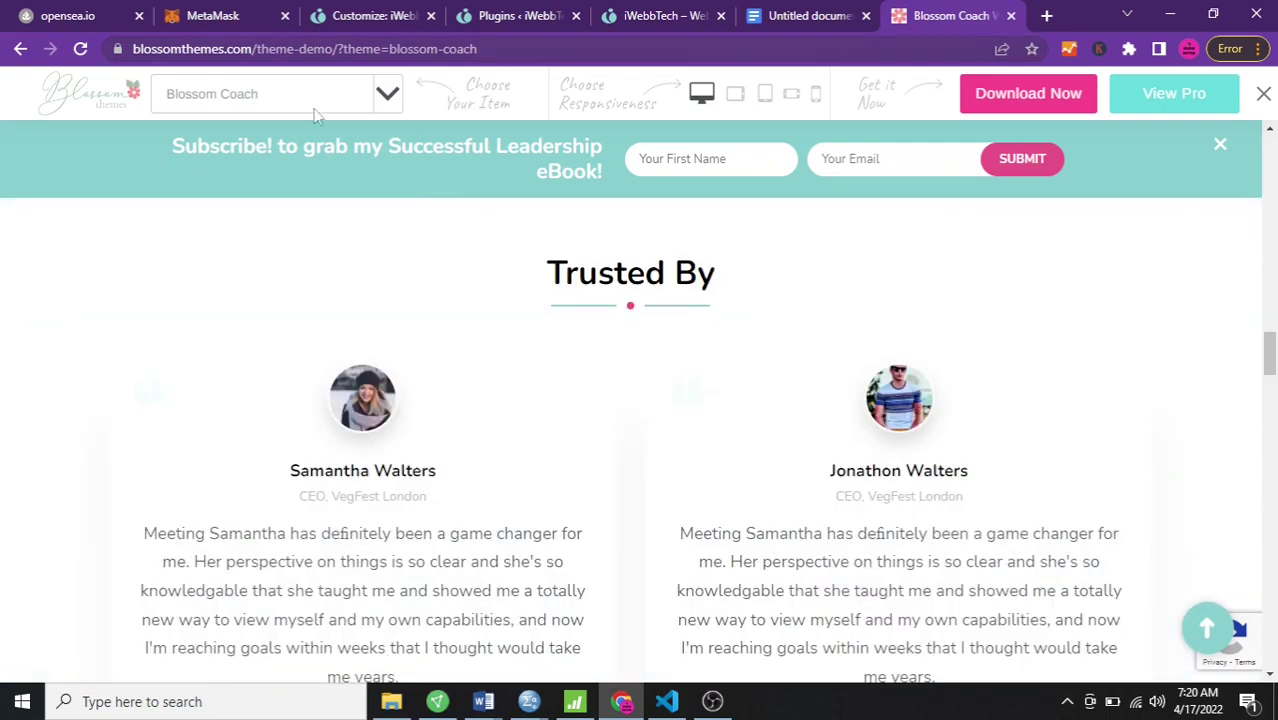
pyautogui.scroll(5, 830, 448)
pyautogui.scroll(5, 830, 448)
pyautogui.scroll(3, 830, 447)
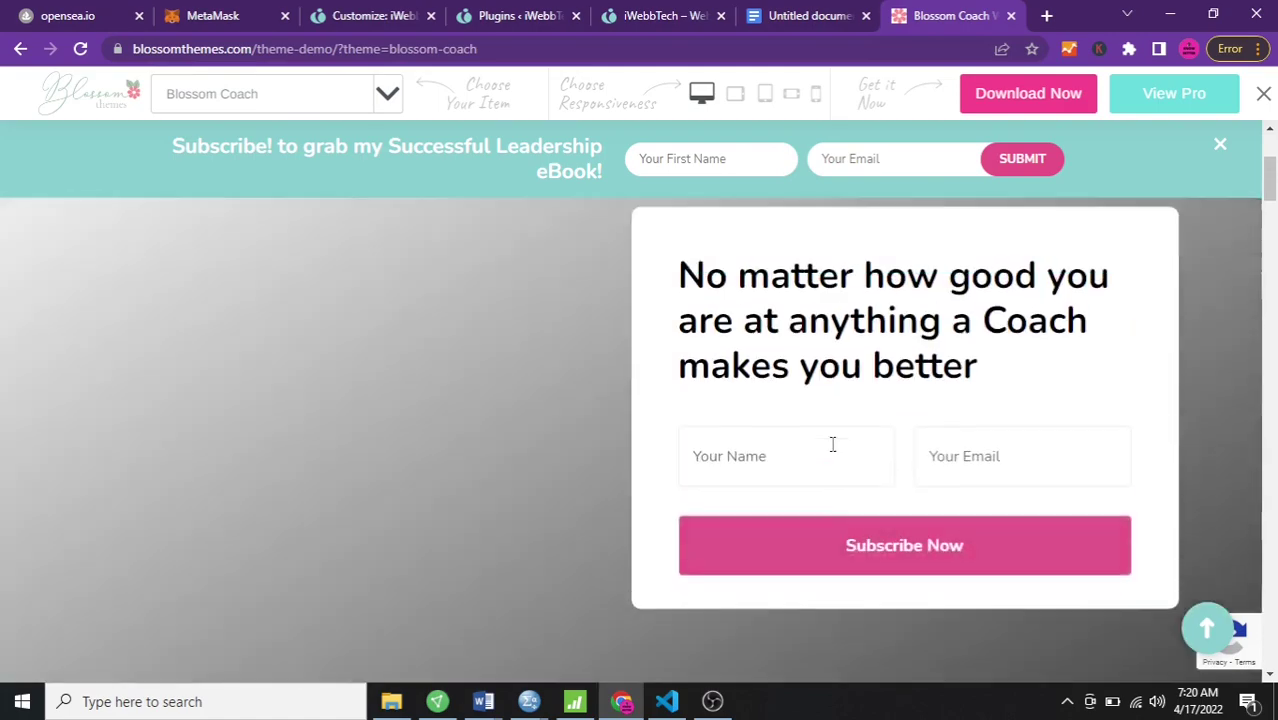
pyautogui.scroll(3, 830, 448)
# Scroll back down to the footer and highlight the theme credit text again
pyautogui.scroll(-5, 830, 448)
pyautogui.scroll(-5, 832, 452)
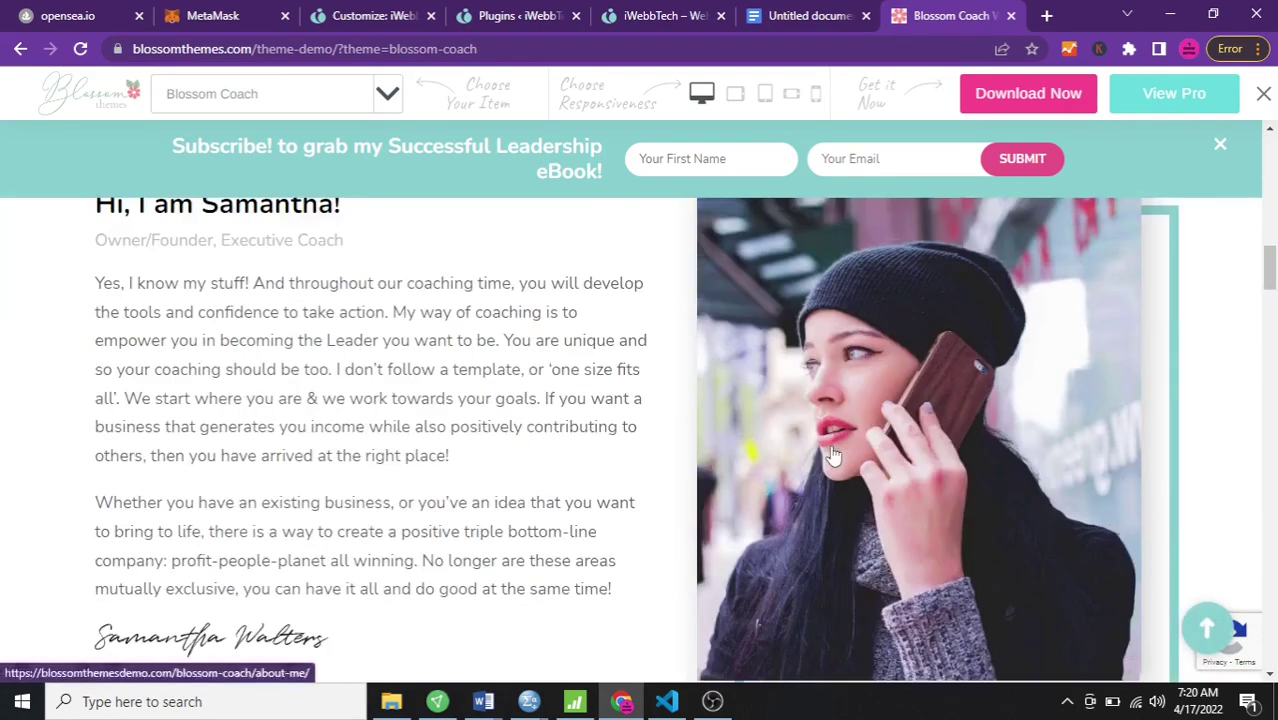
pyautogui.scroll(-5, 830, 452)
pyautogui.scroll(-5, 828, 450)
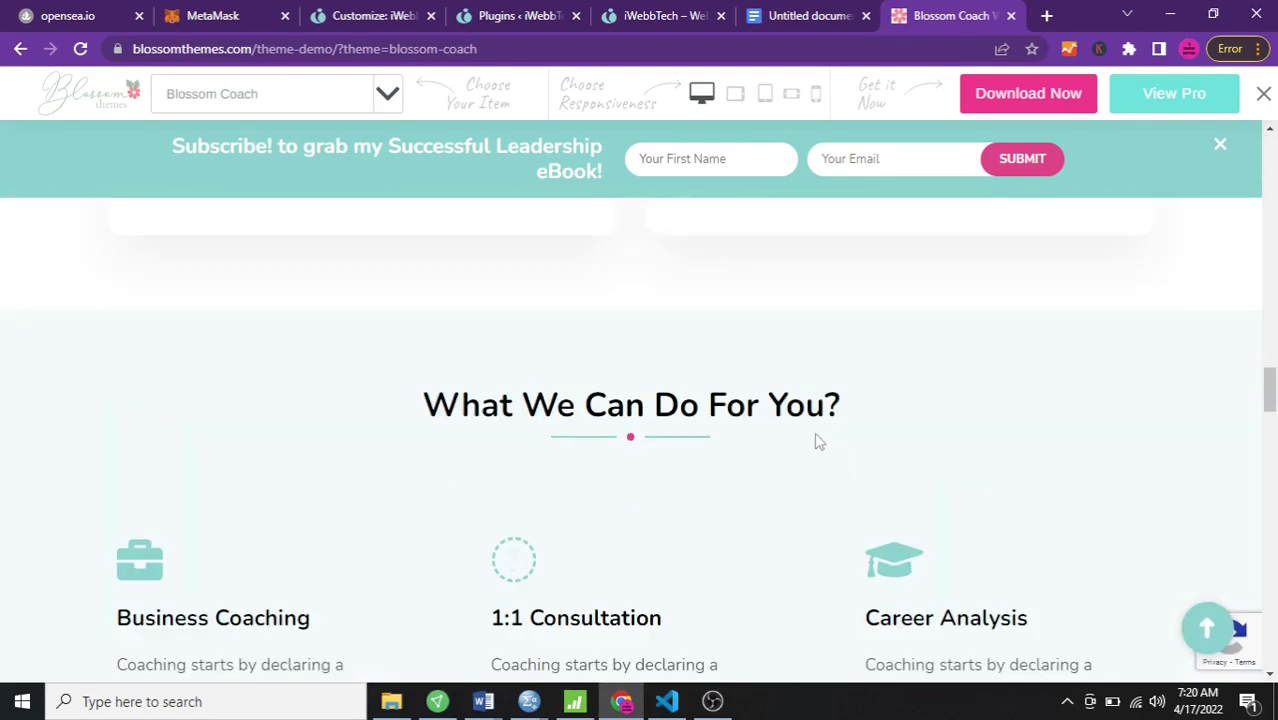
pyautogui.scroll(-2, 819, 441)
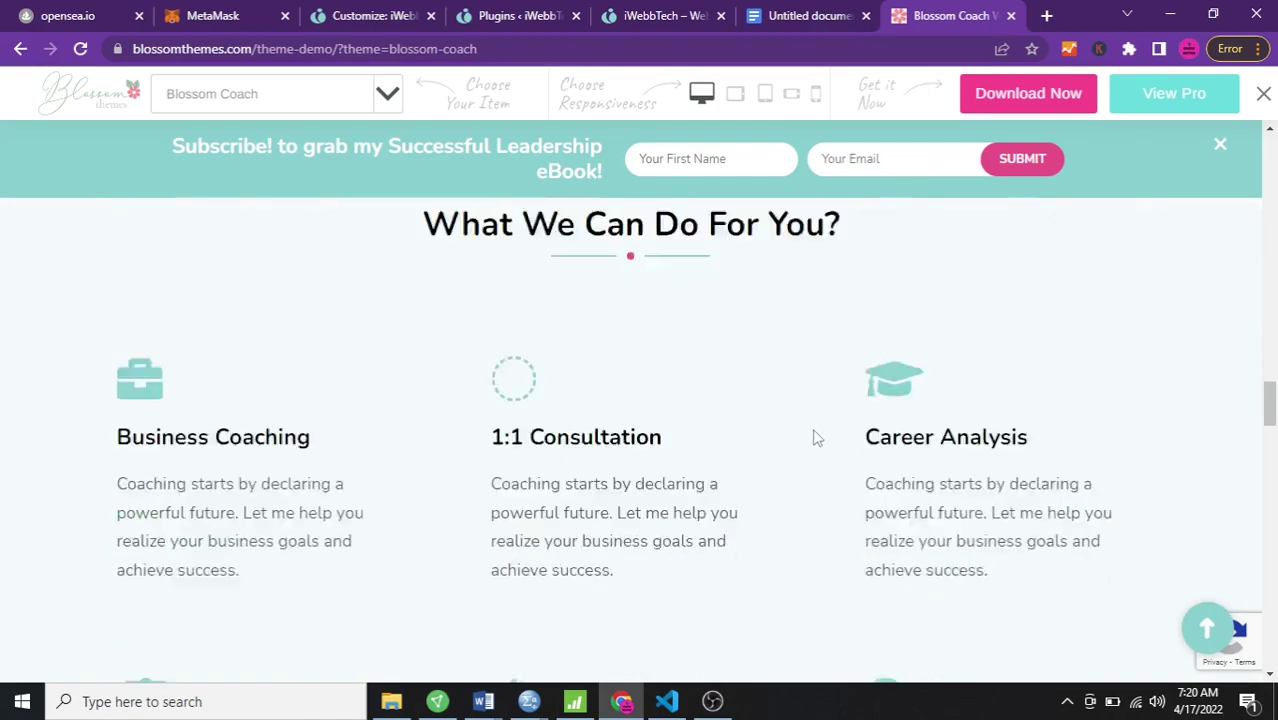
pyautogui.scroll(-5, 812, 437)
pyautogui.scroll(-6, 808, 434)
pyautogui.scroll(-5, 808, 434)
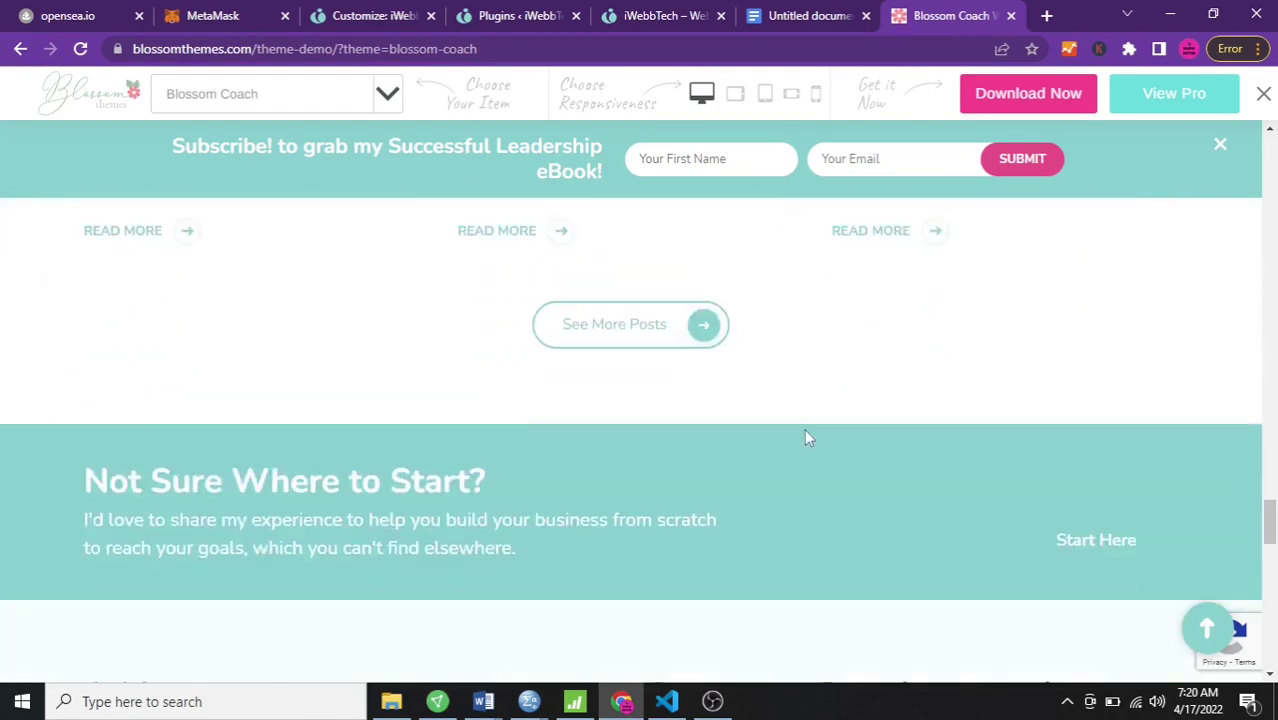
pyautogui.scroll(-3, 806, 433)
pyautogui.scroll(-3, 806, 433)
pyautogui.scroll(-5, 806, 432)
pyautogui.scroll(-5, 806, 433)
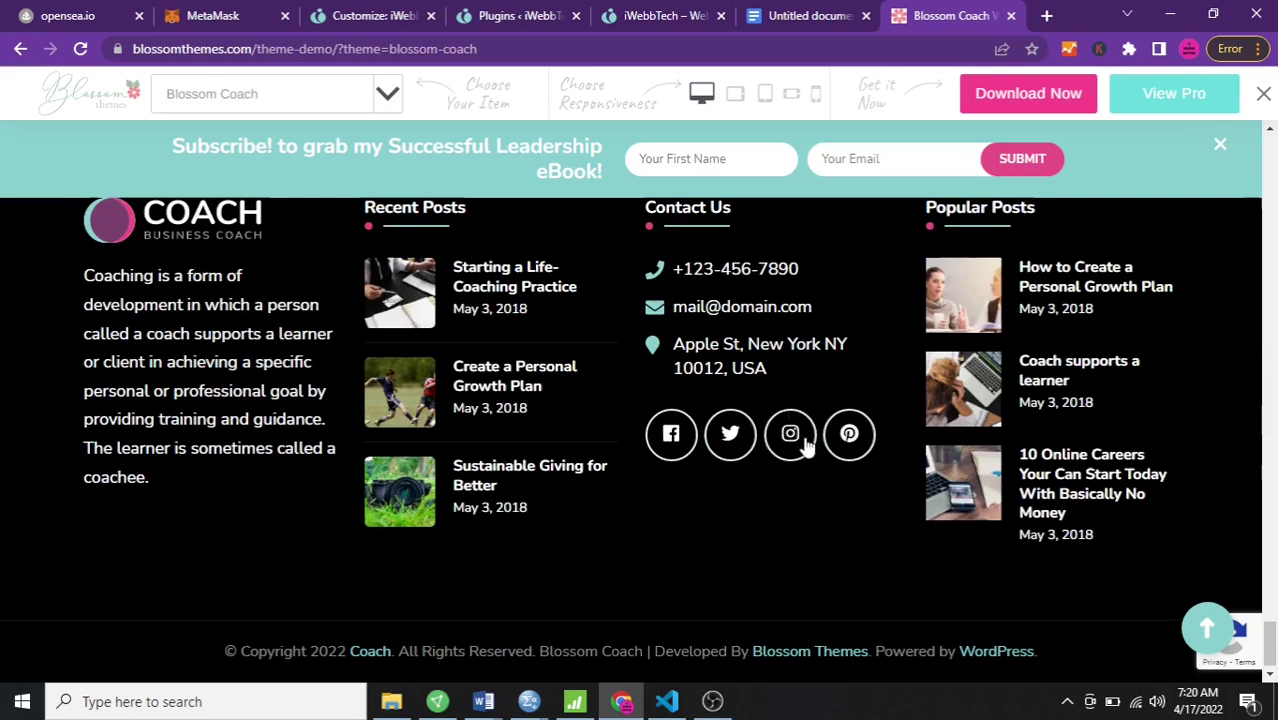
pyautogui.moveTo(1076, 651); pyautogui.dragTo(218, 638)
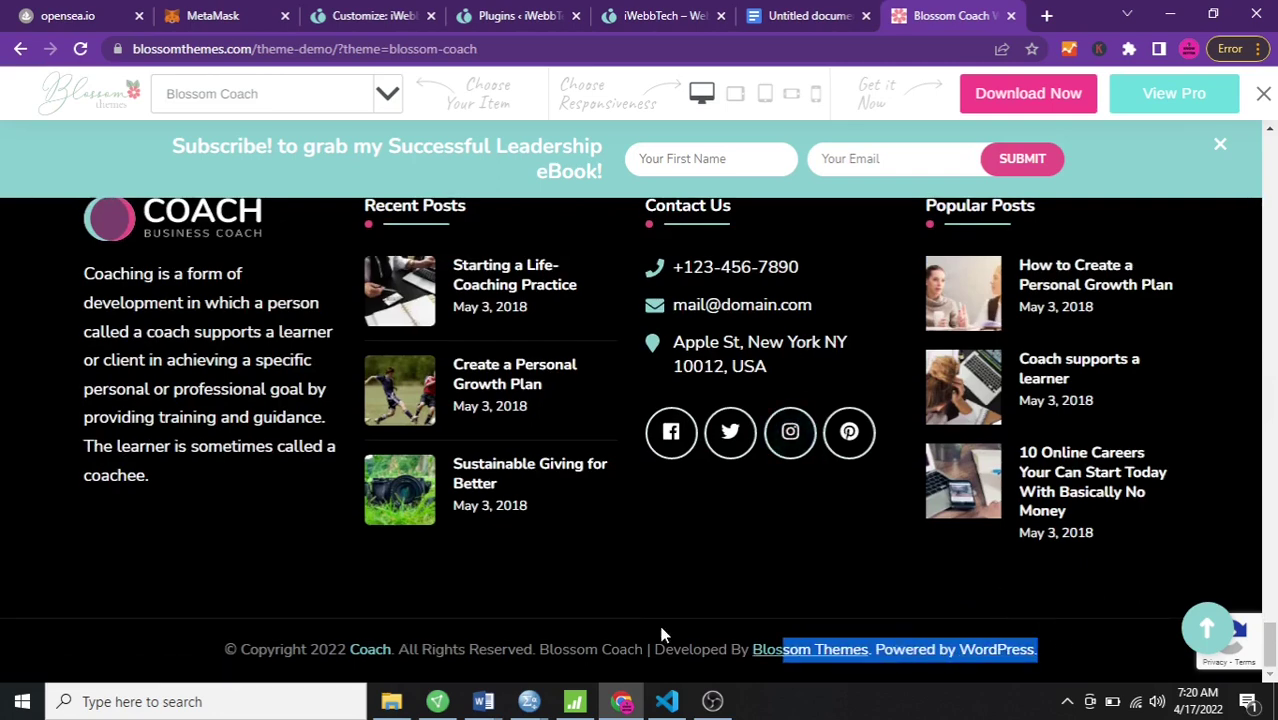
pyautogui.click(199, 634)
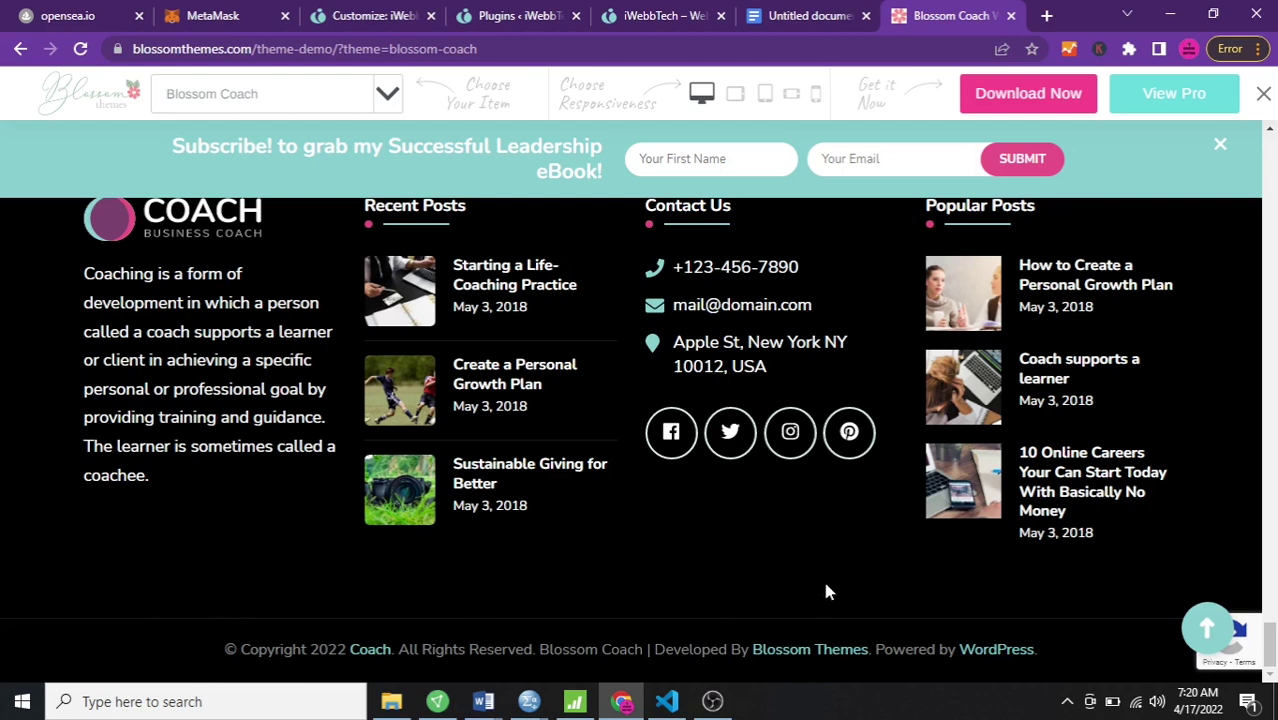
# Switch to the Google Docs tab with the footer credit removal tutorial title page
pyautogui.click(787, 18)
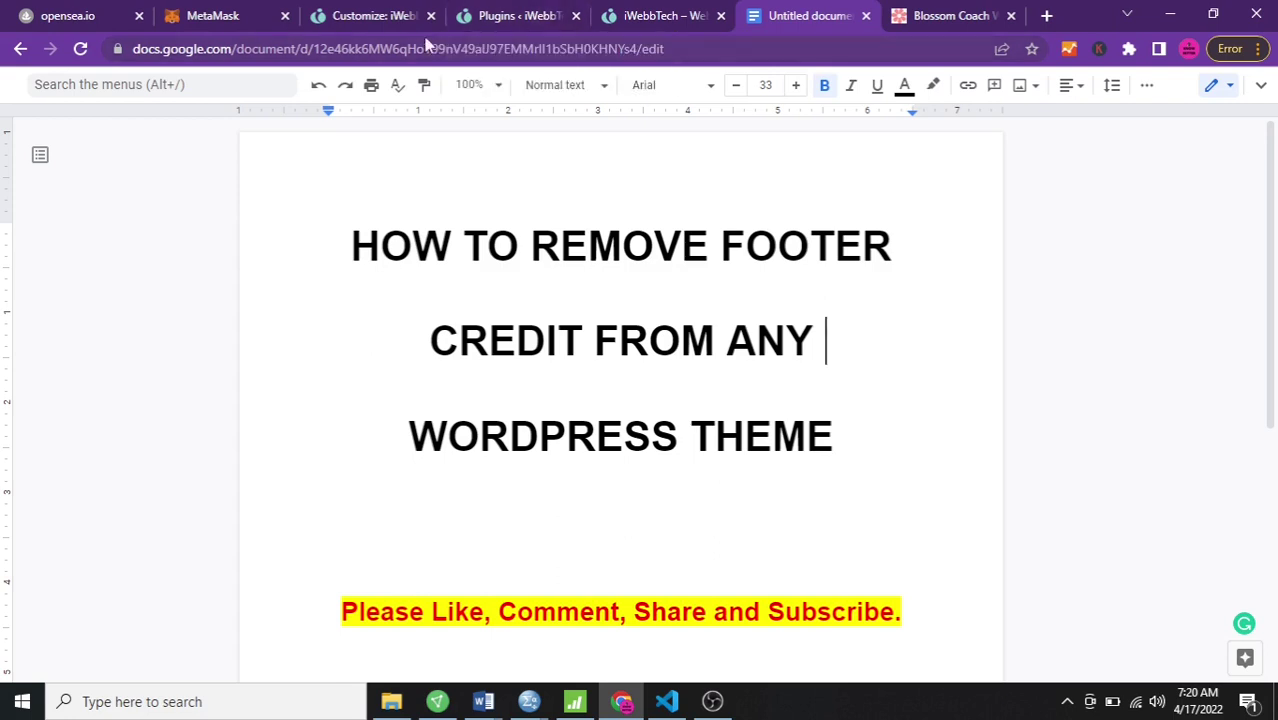
# On Plugins > Add New, search the plugin directory for 'visual footer credit'
pyautogui.click(512, 18)
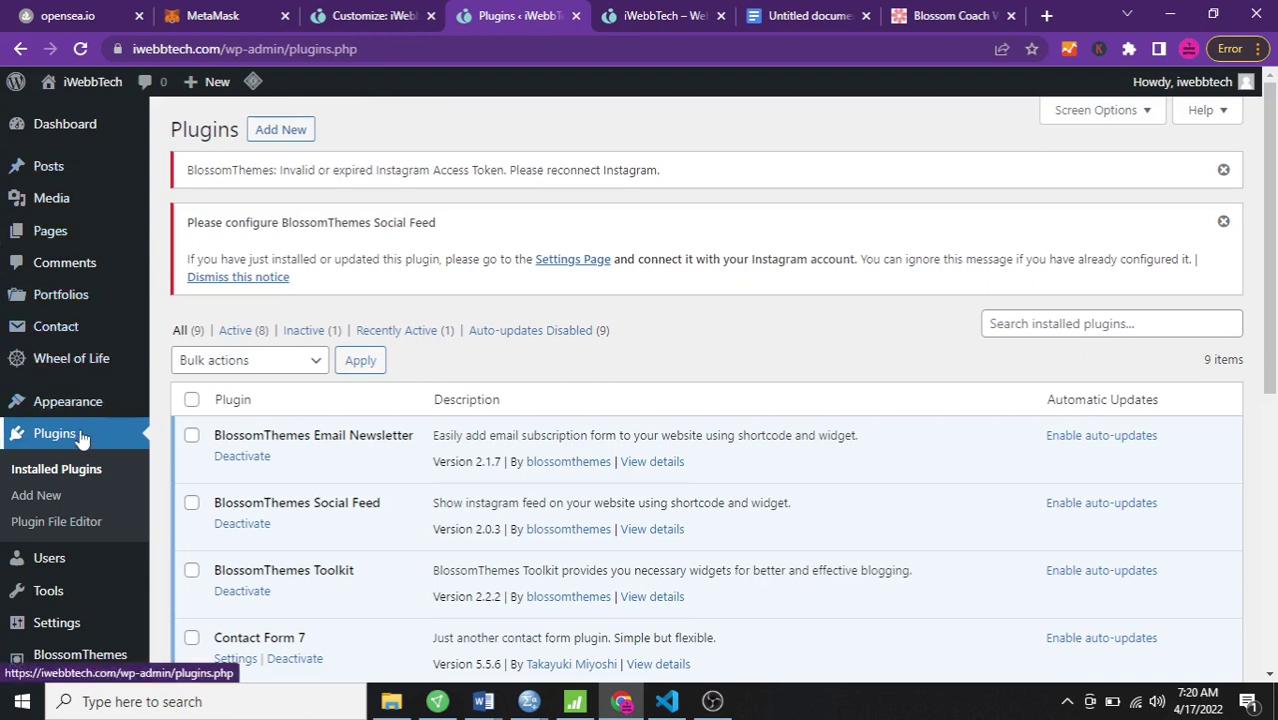
pyautogui.click(264, 134)
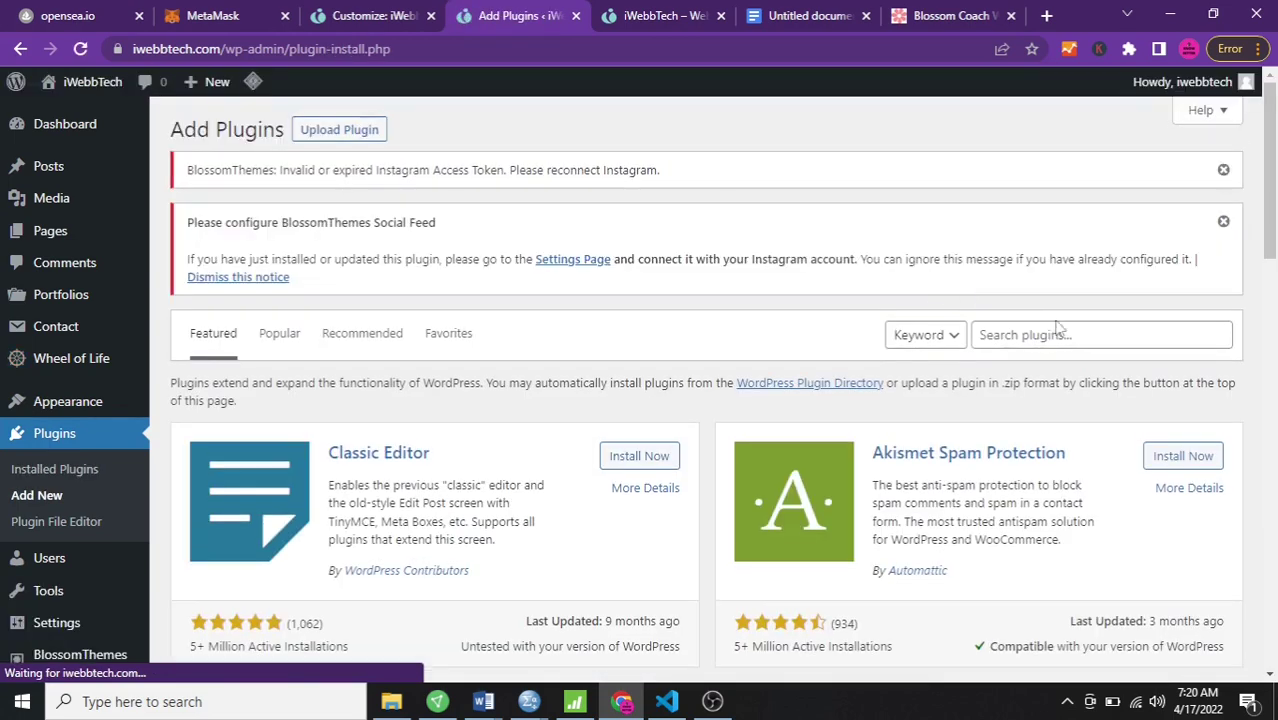
pyautogui.click(1045, 335)
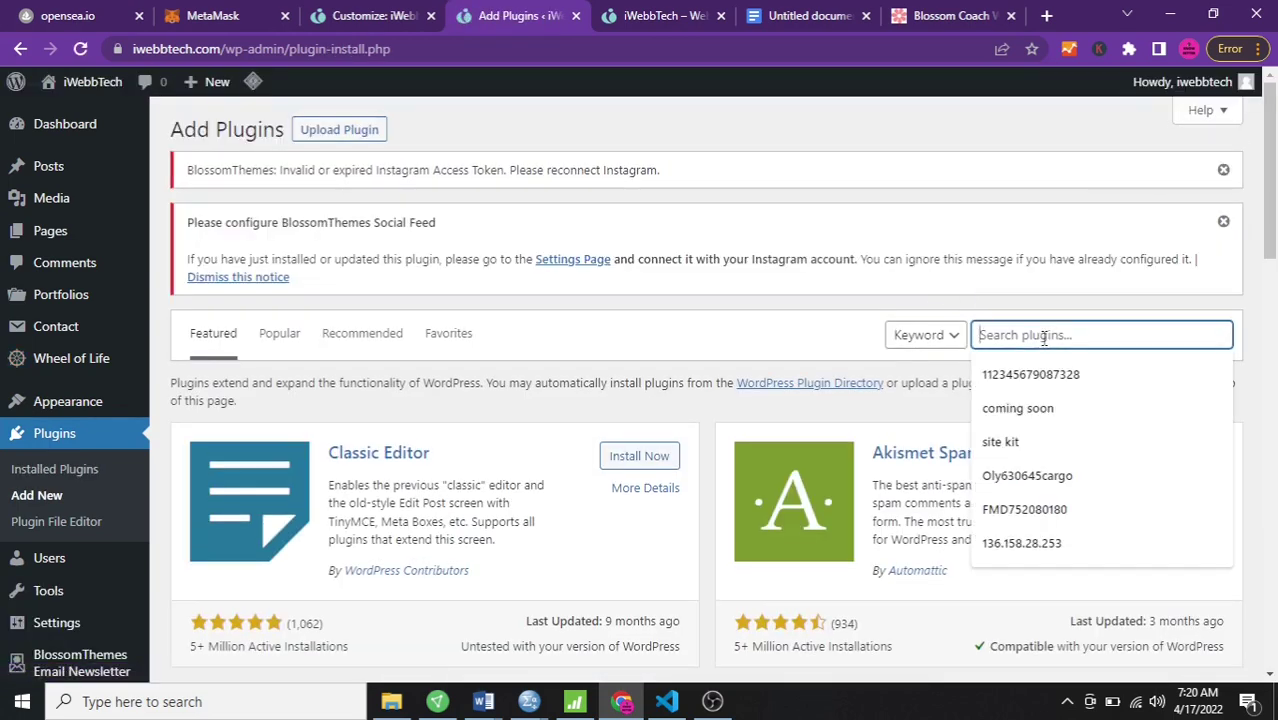
pyautogui.write('visual')
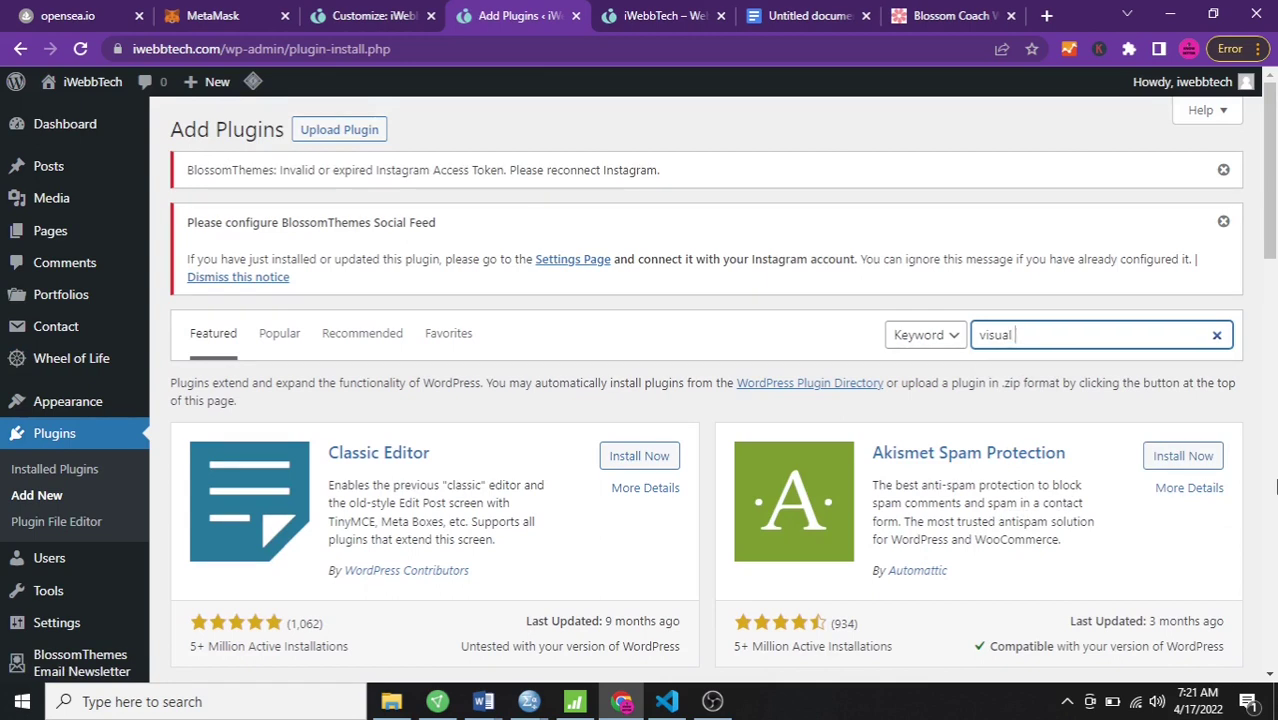
pyautogui.write('er credit')
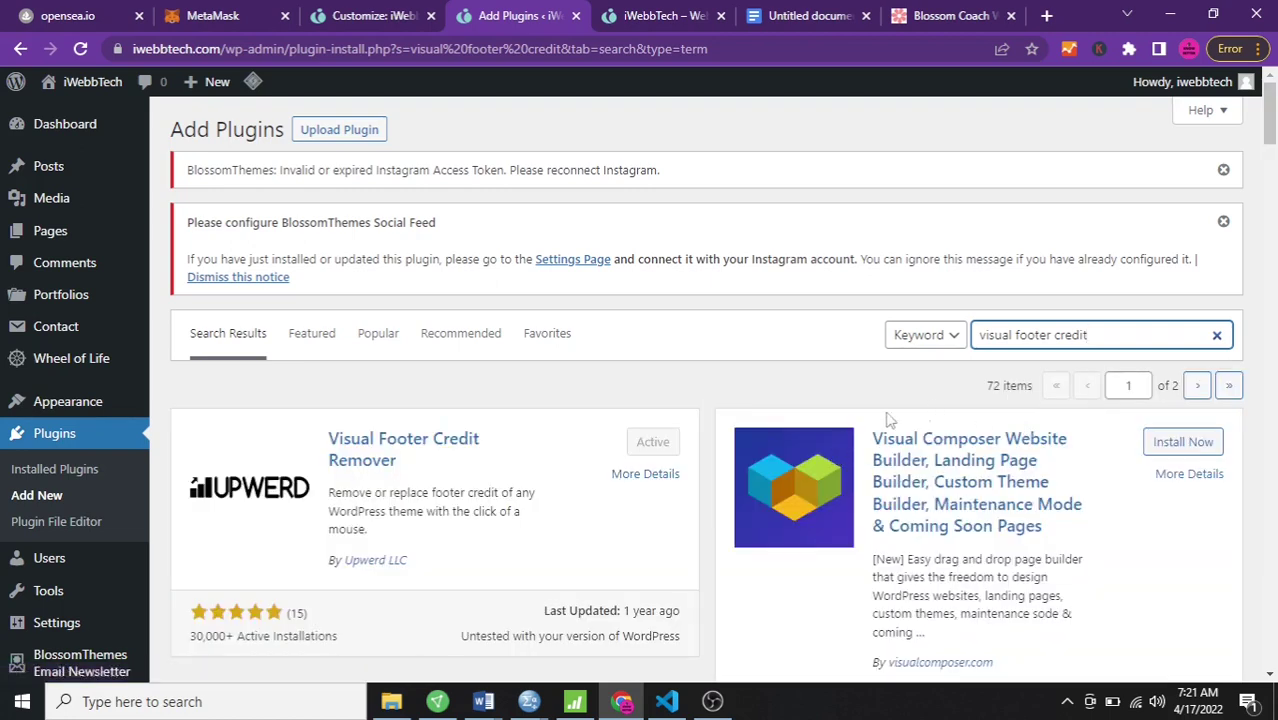
# Review the Visual Footer Credit Remover listing, open its Tools page, and view the iWebbTech footer
pyautogui.scroll(-2, 345, 490)
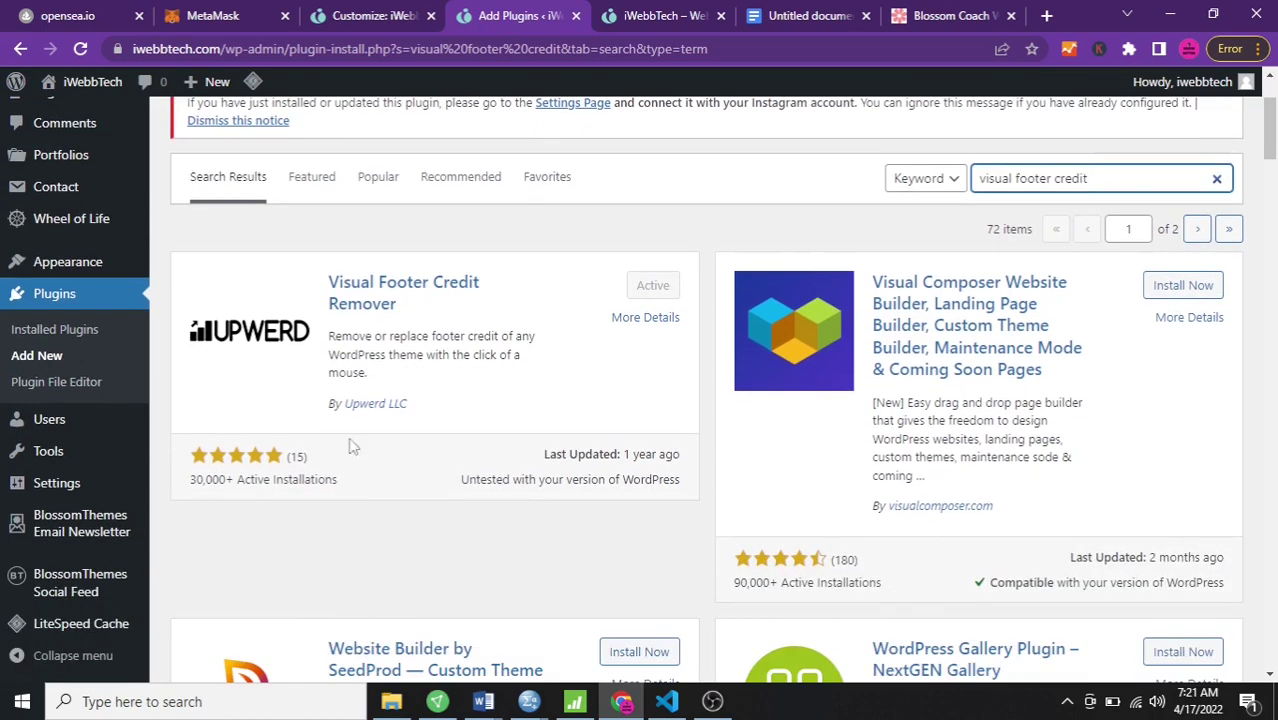
pyautogui.moveTo(178, 240); pyautogui.dragTo(633, 543)
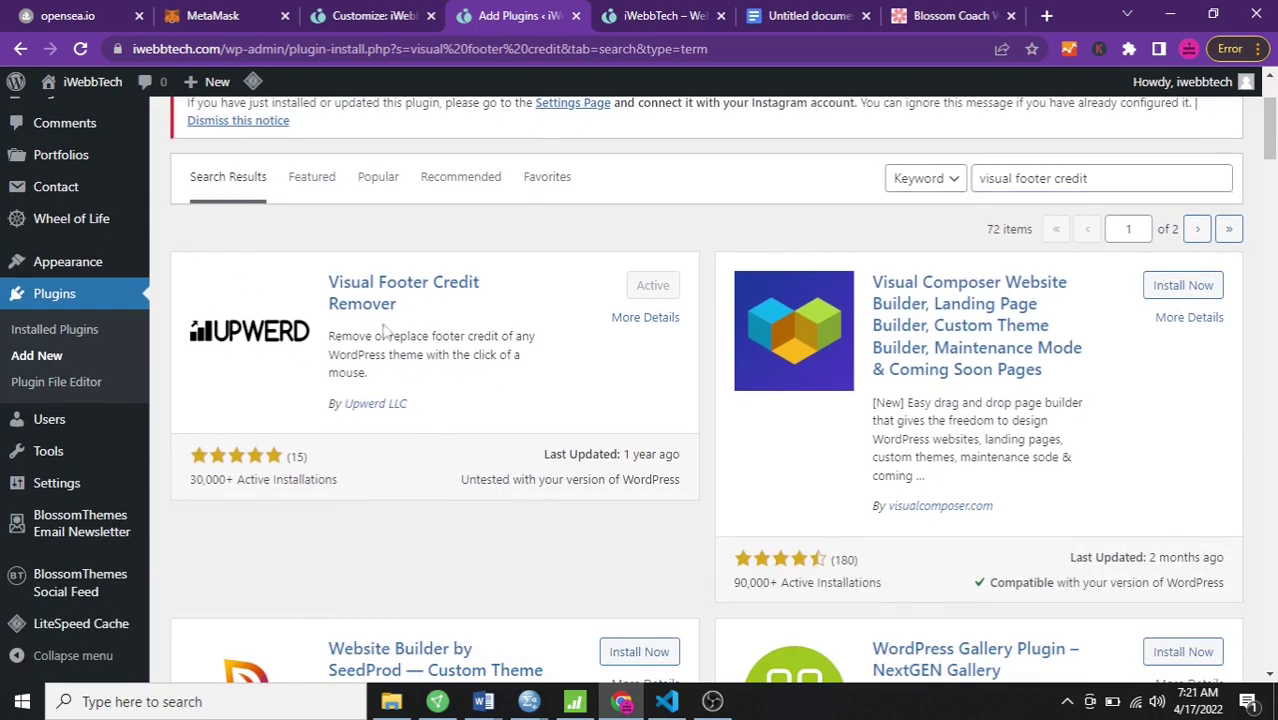
pyautogui.click(632, 505)
pyautogui.moveTo(47, 451)
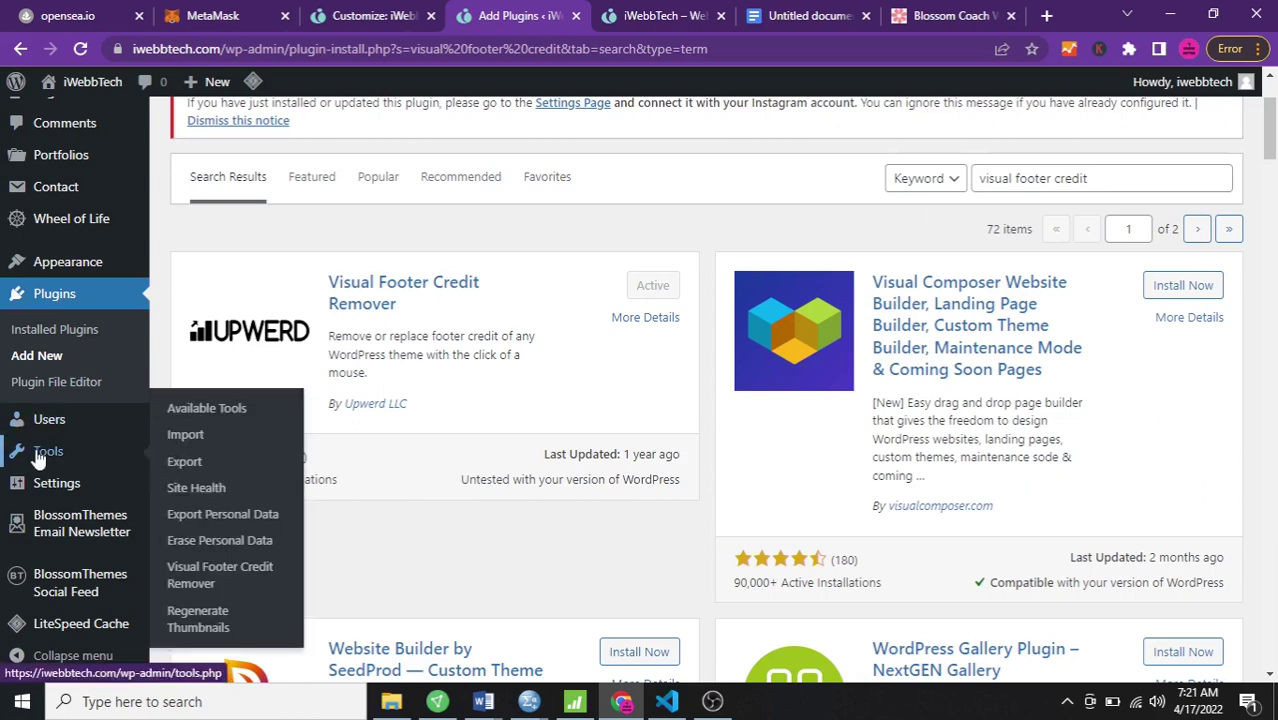
pyautogui.click(200, 575)
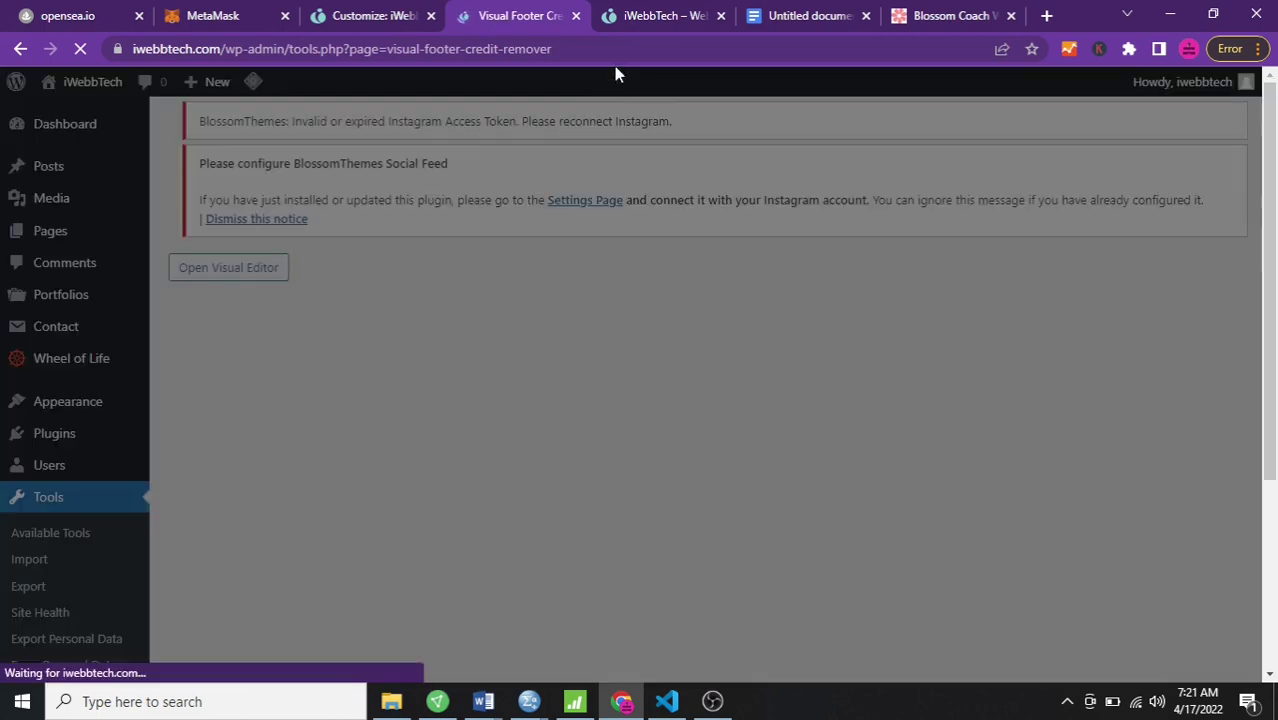
pyautogui.click(640, 15)
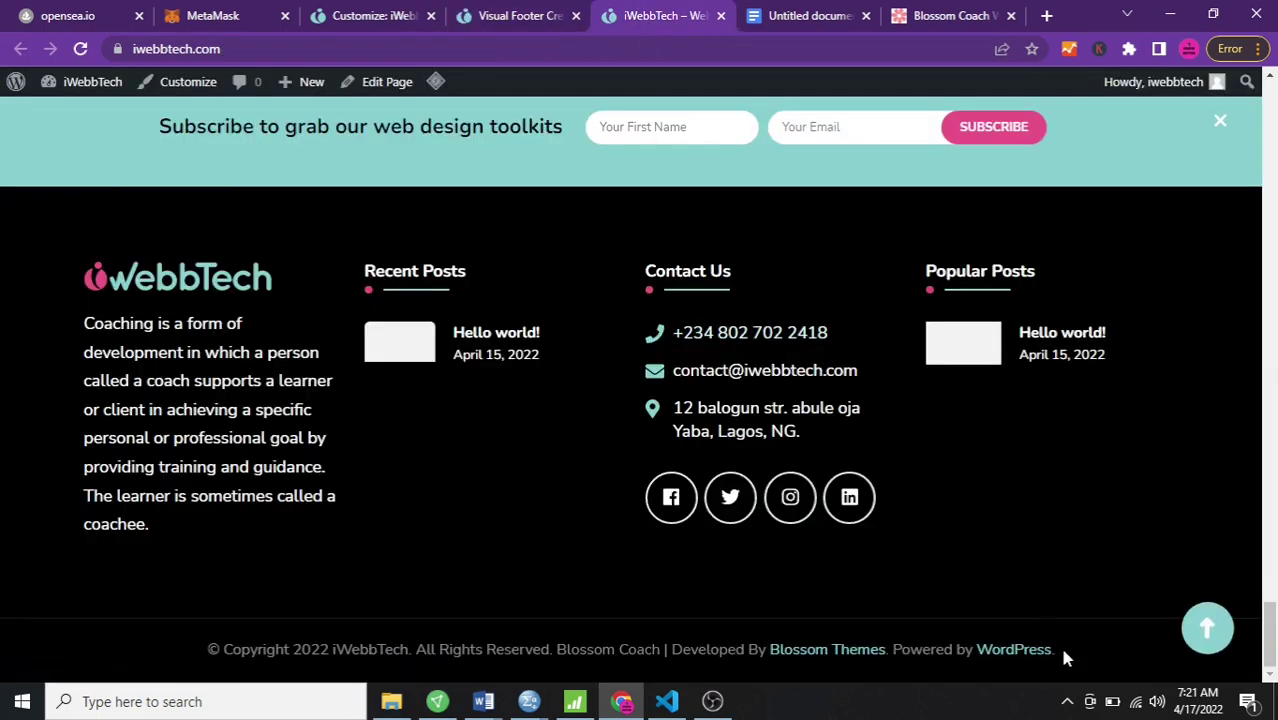
pyautogui.moveTo(1060, 650); pyautogui.dragTo(133, 650)
pyautogui.click(138, 641)
pyautogui.moveTo(205, 650); pyautogui.dragTo(550, 650)
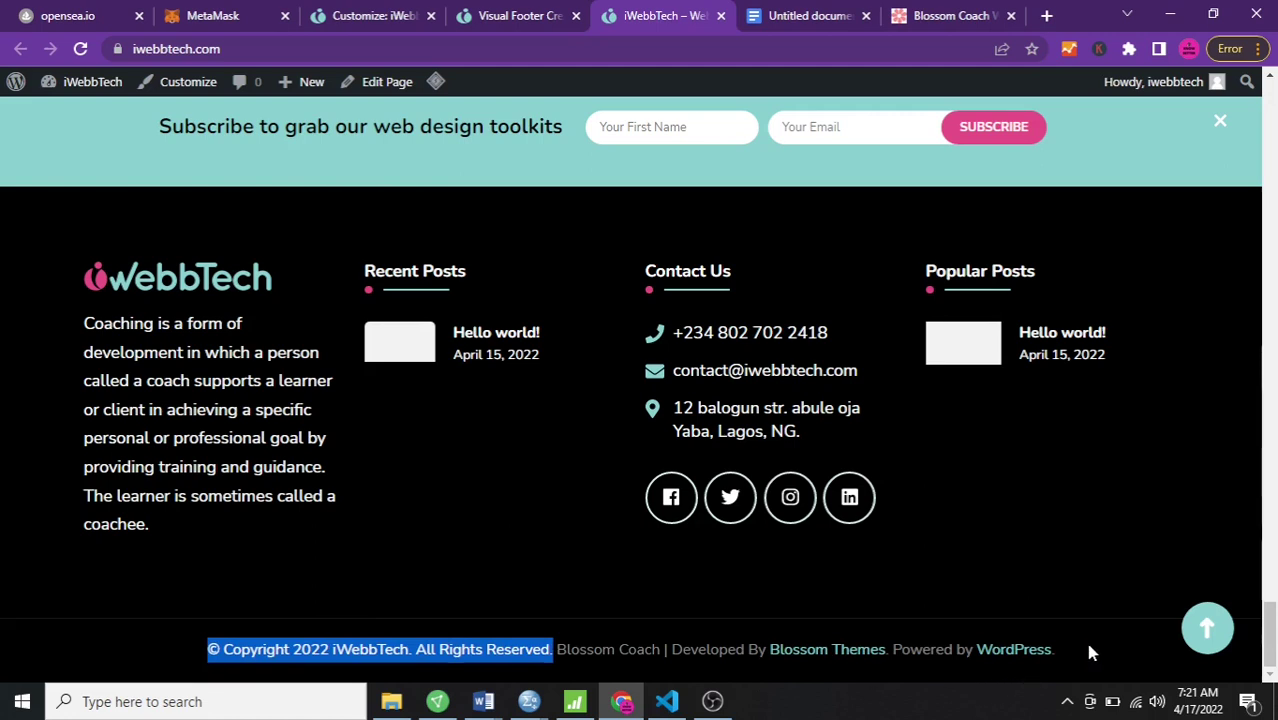
pyautogui.moveTo(1085, 648)
pyautogui.mouseDown()
pyautogui.moveTo(562, 615)
pyautogui.moveTo(558, 648)
pyautogui.mouseUp()
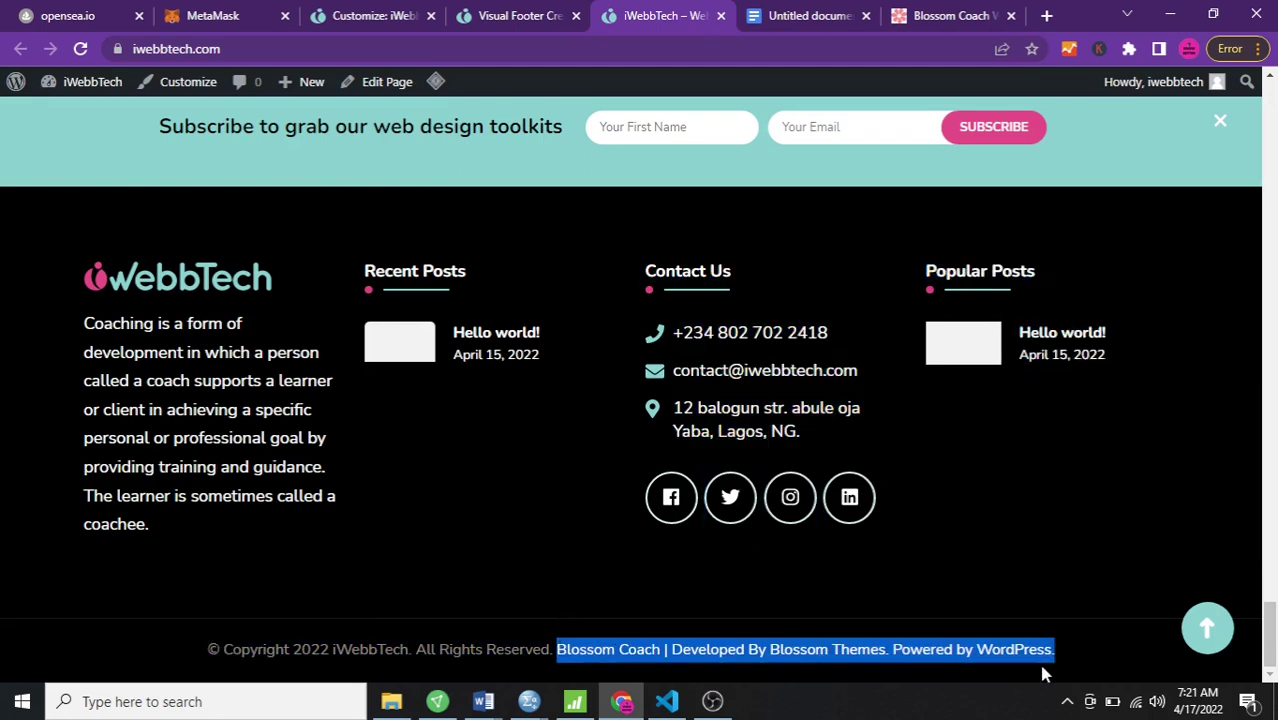
pyautogui.click(1100, 657)
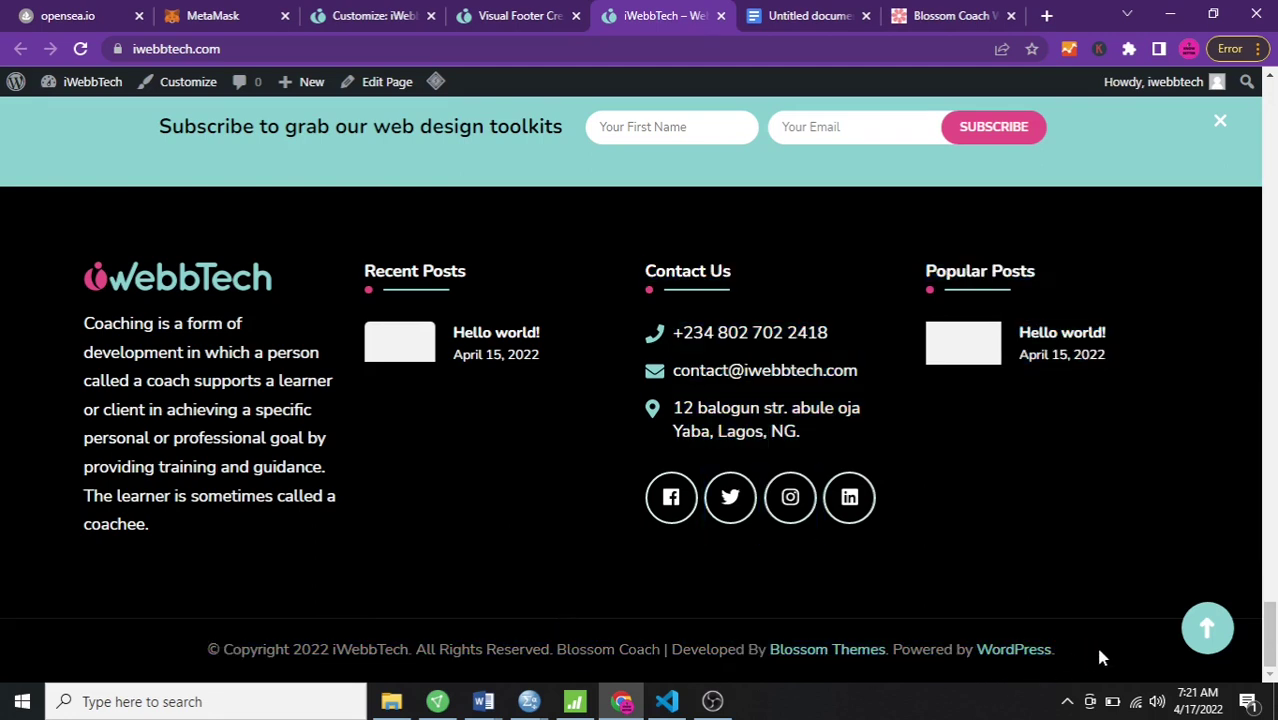
pyautogui.click(520, 16)
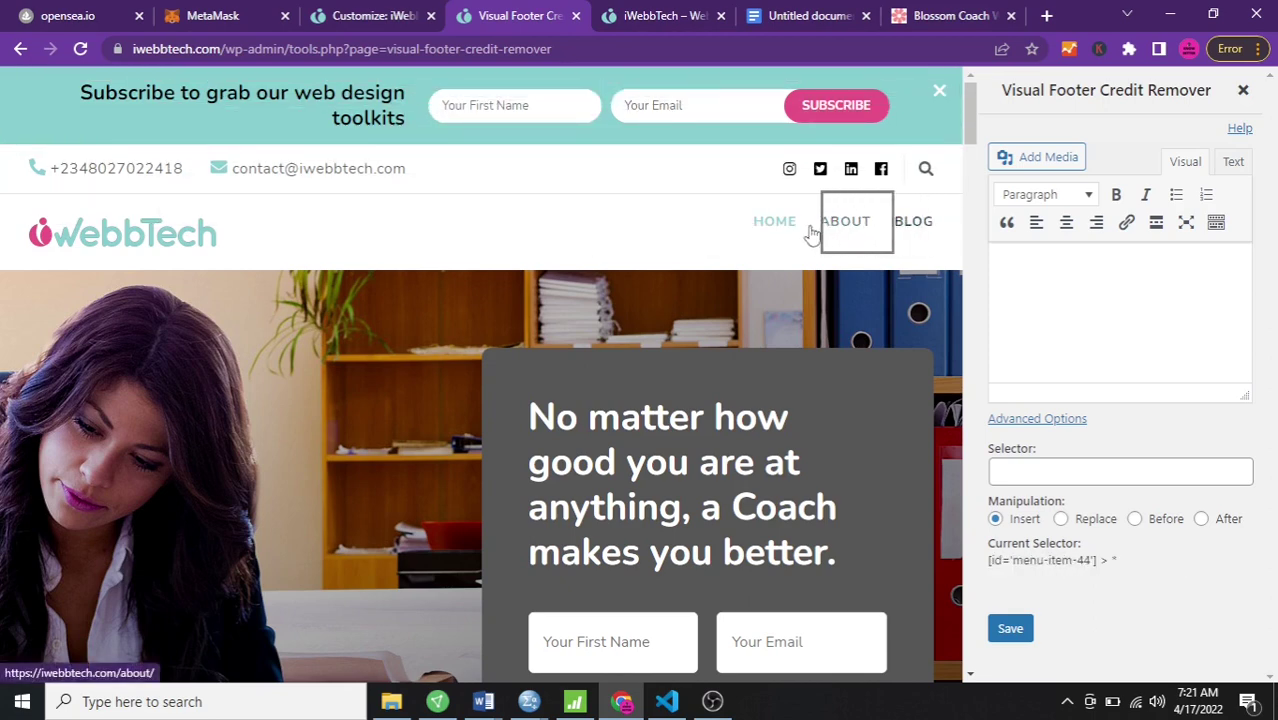
pyautogui.scroll(-2, 680, 450)
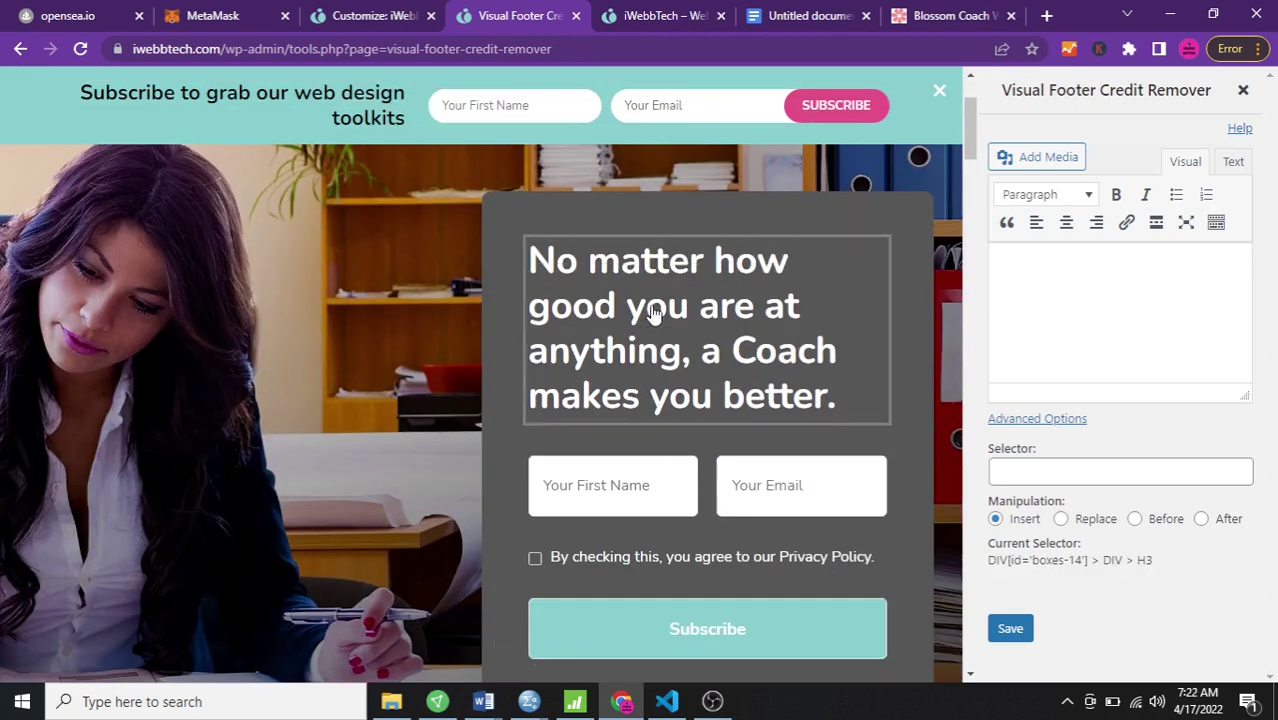
pyautogui.scroll(-2, 637, 388)
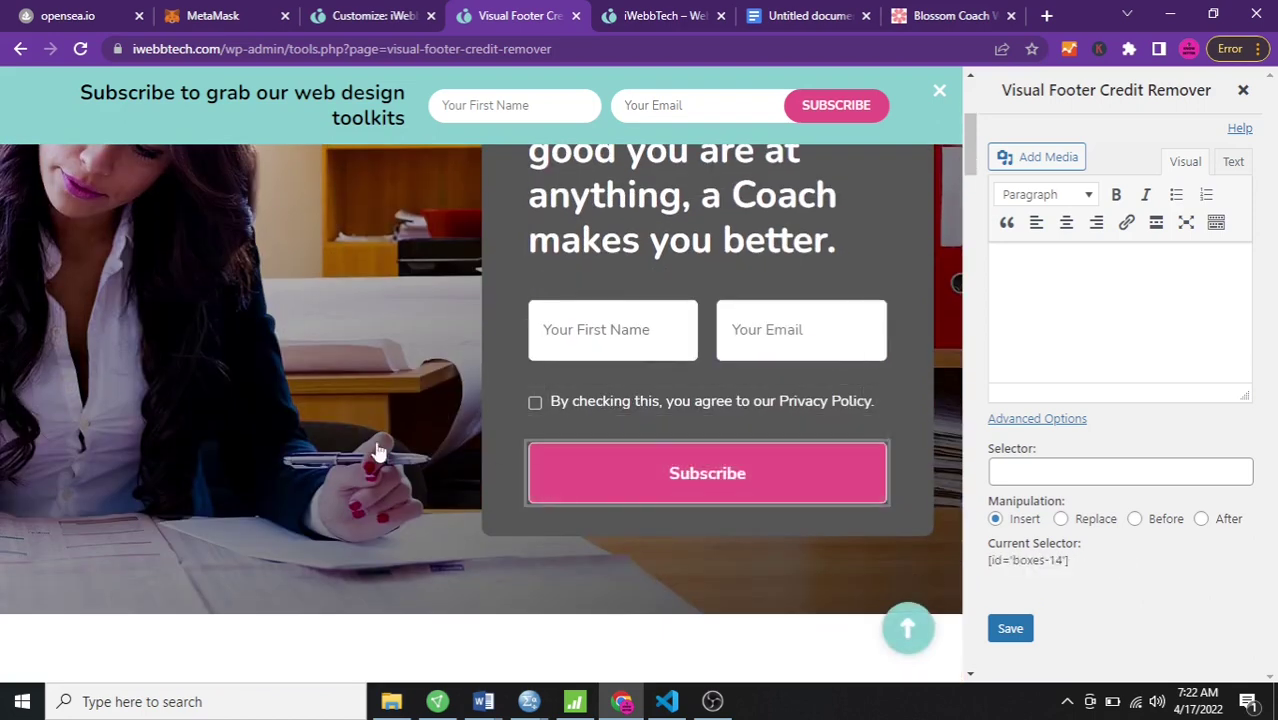
pyautogui.scroll(-3, 663, 410)
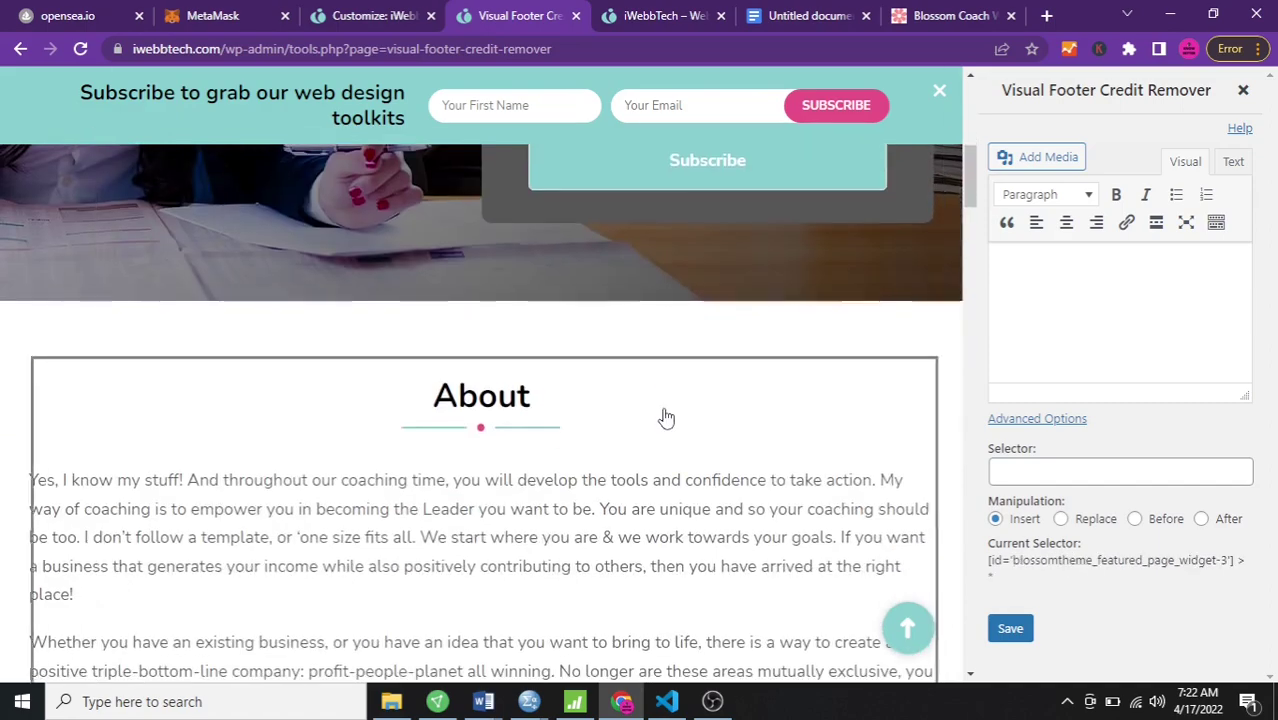
pyautogui.scroll(-1, 703, 448)
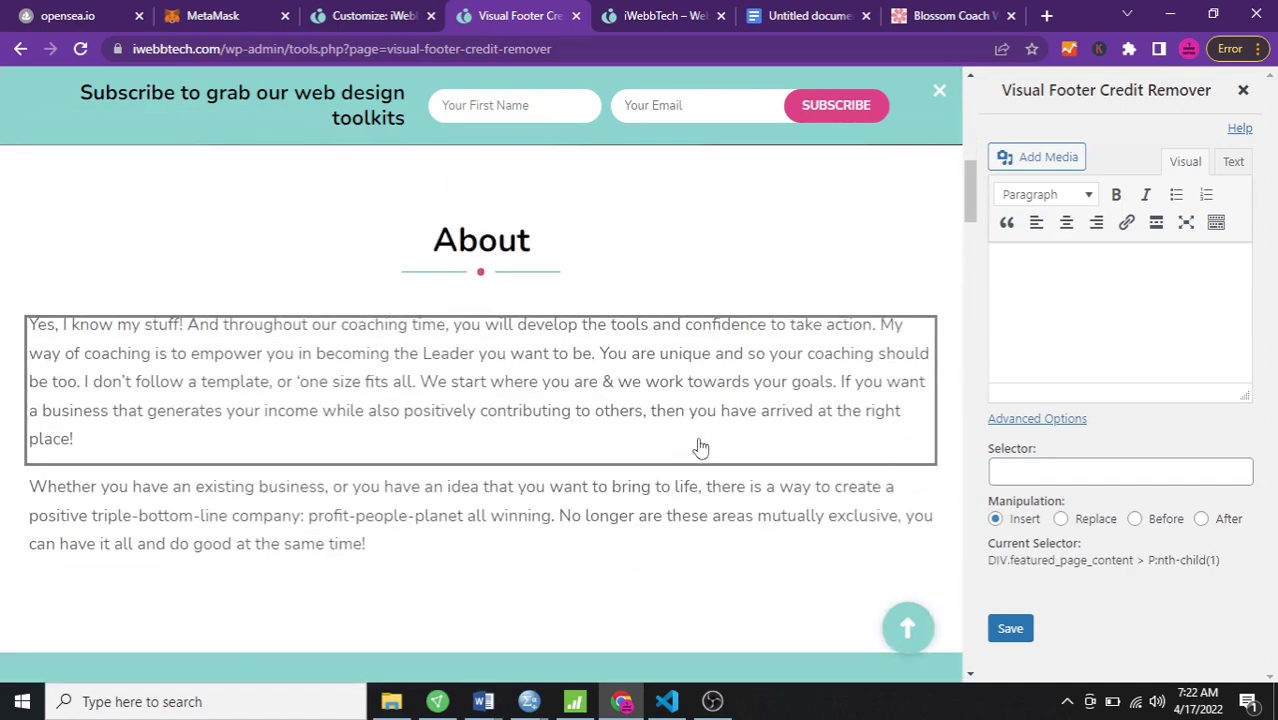
pyautogui.scroll(-2, 701, 447)
pyautogui.scroll(-5, 700, 447)
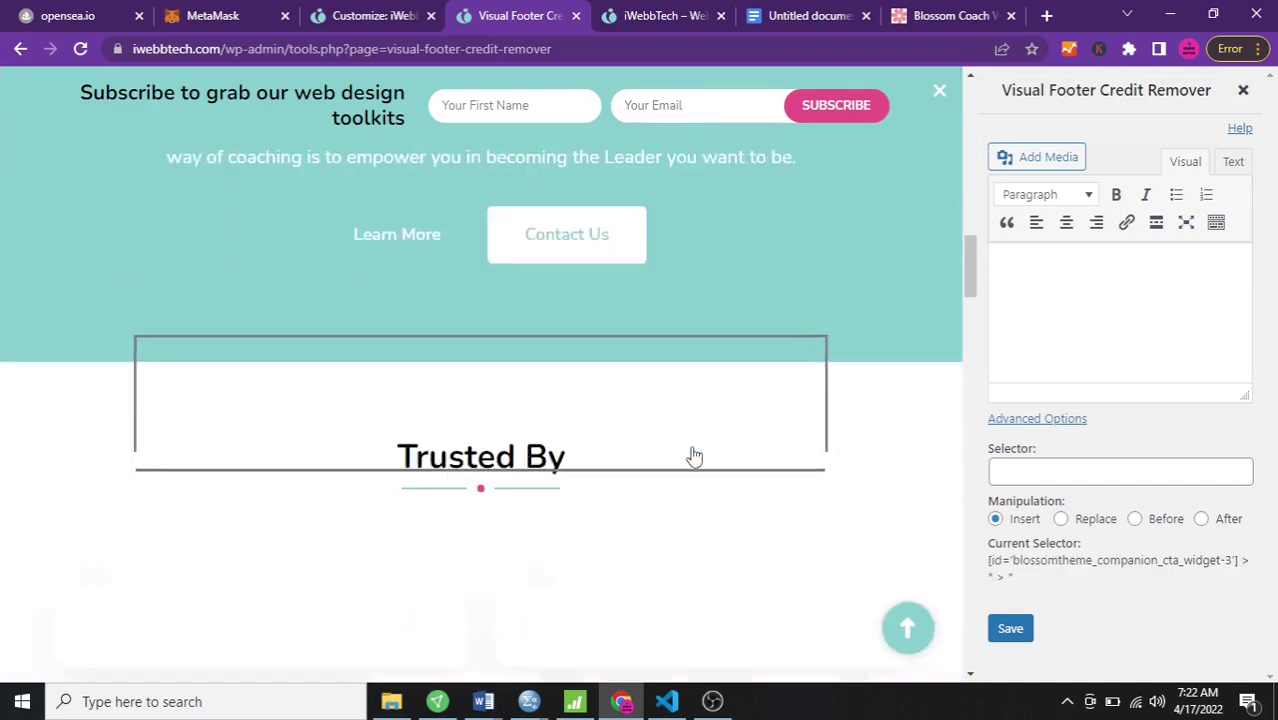
pyautogui.scroll(-2, 691, 450)
pyautogui.scroll(-5, 691, 450)
pyautogui.scroll(-5, 691, 450)
pyautogui.scroll(-5, 690, 449)
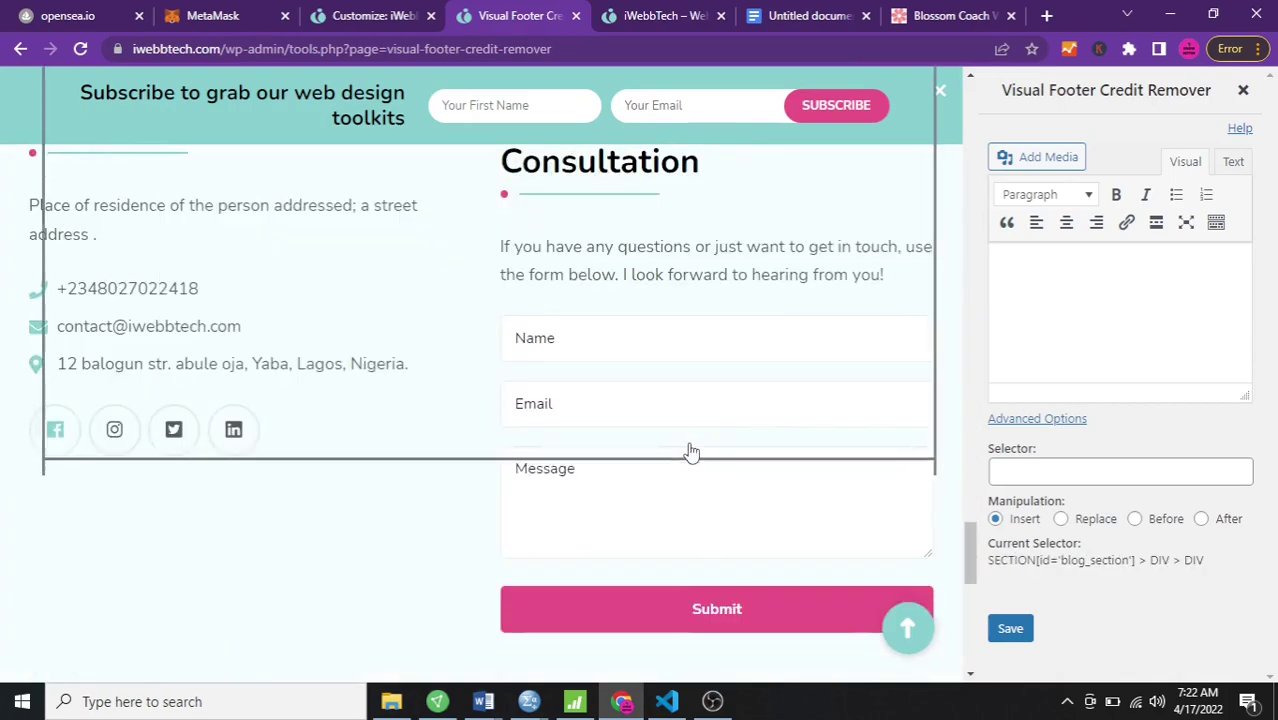
pyautogui.scroll(-5, 688, 448)
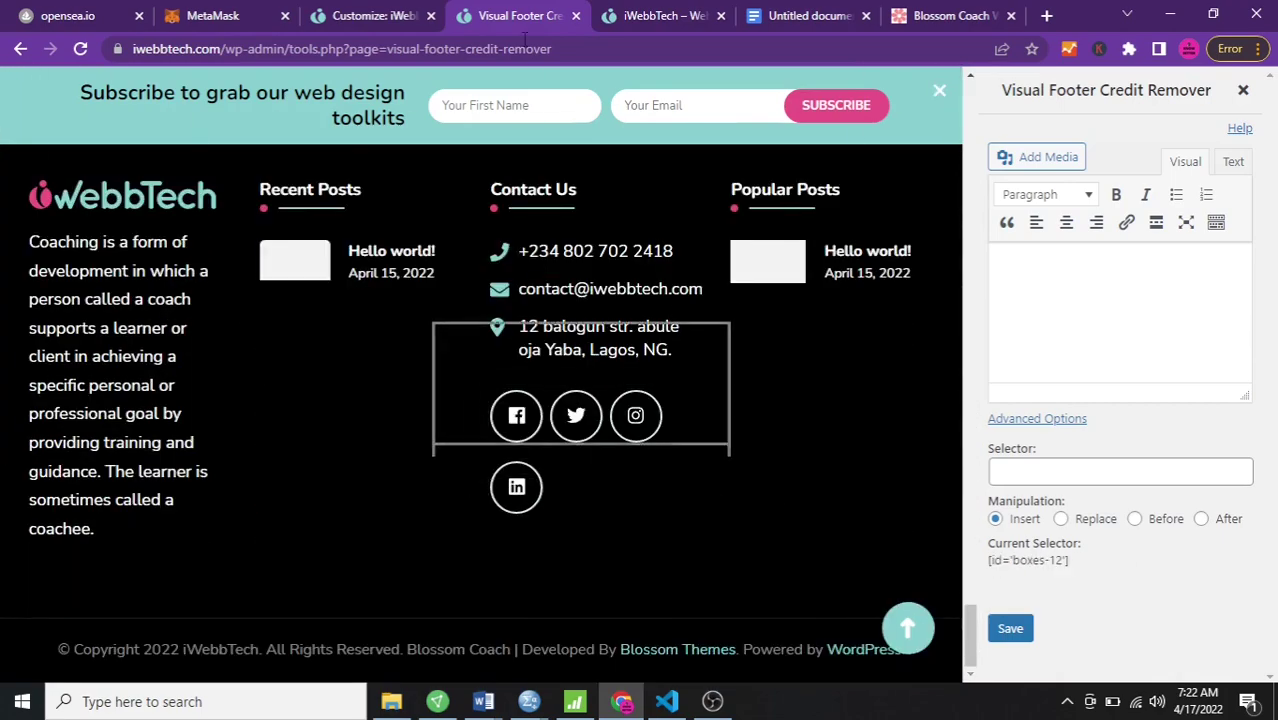
# Copy '© Copyright 2022 iWebbTech. All Rights Reserved.' from the live iWebbTech site footer
pyautogui.click(645, 17)
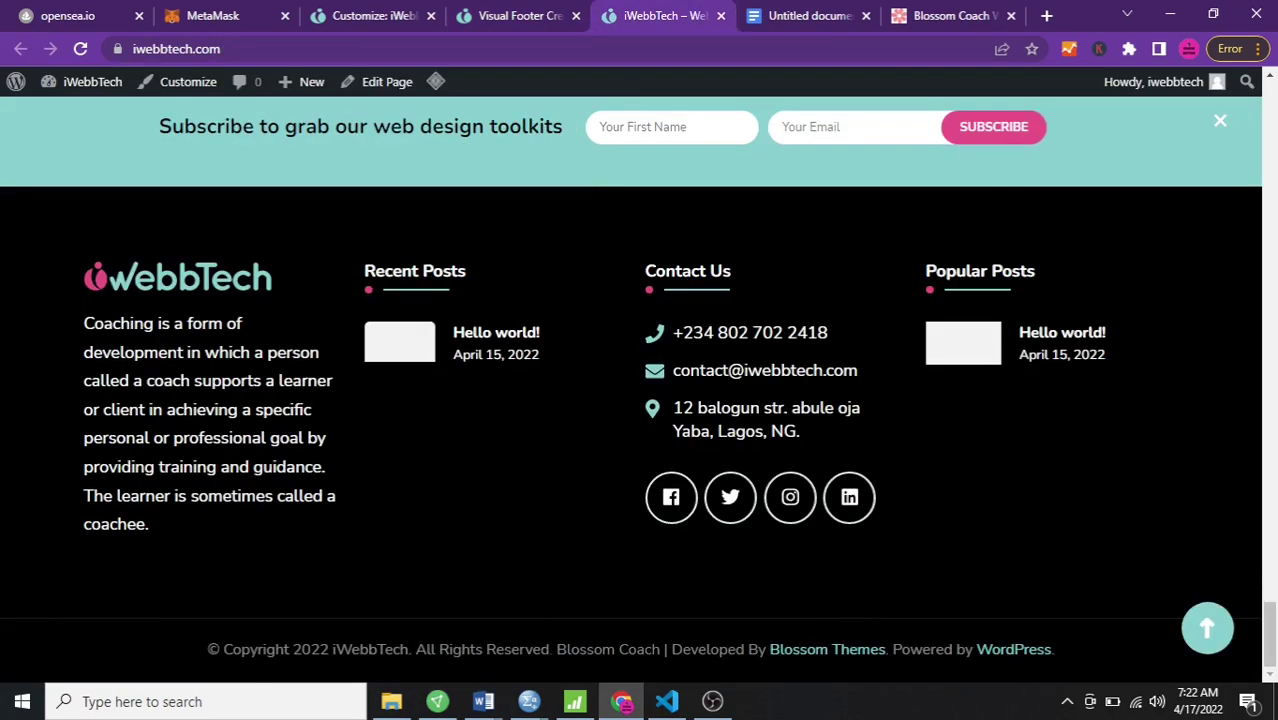
pyautogui.moveTo(553, 649); pyautogui.dragTo(206, 672)
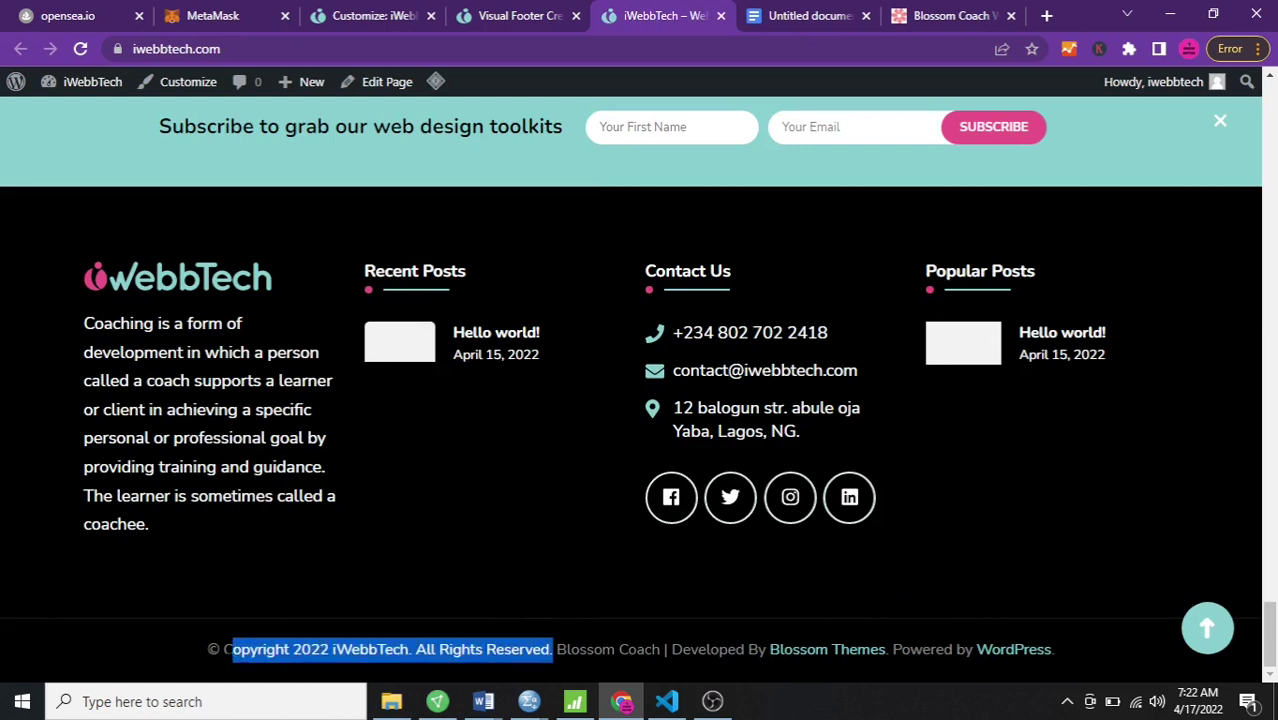
pyautogui.rightClick(268, 650)
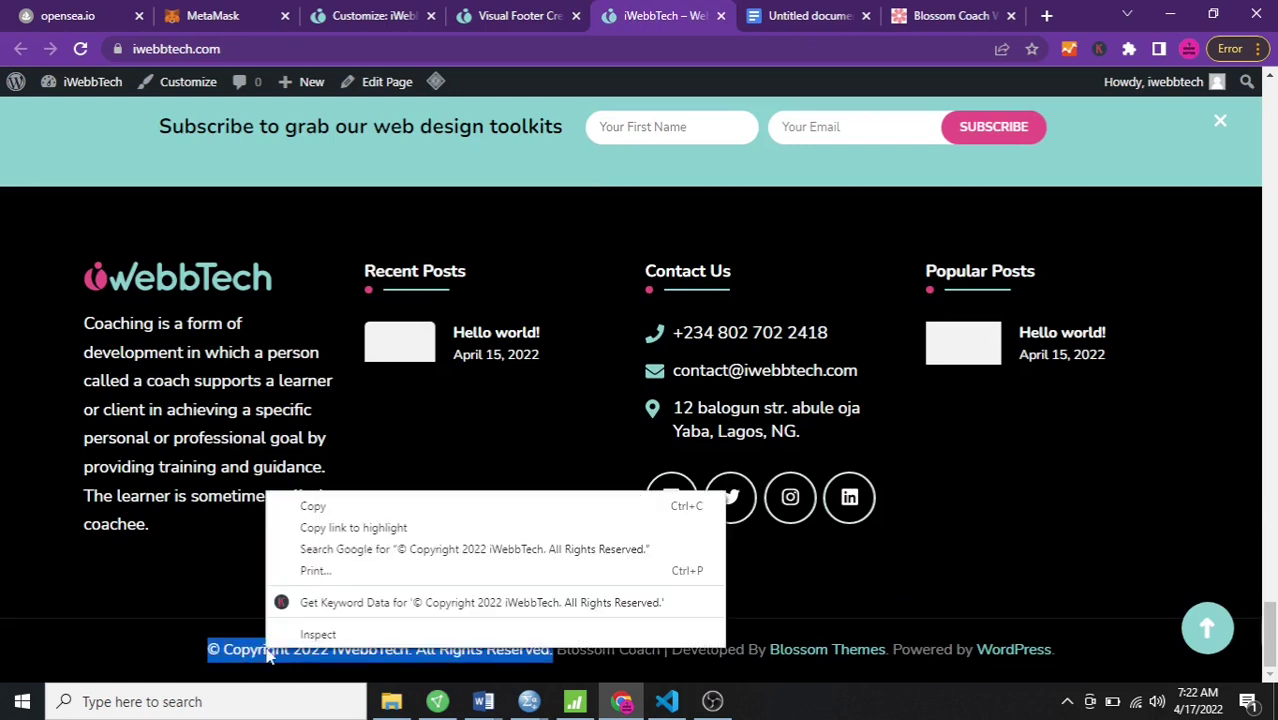
pyautogui.click(343, 500)
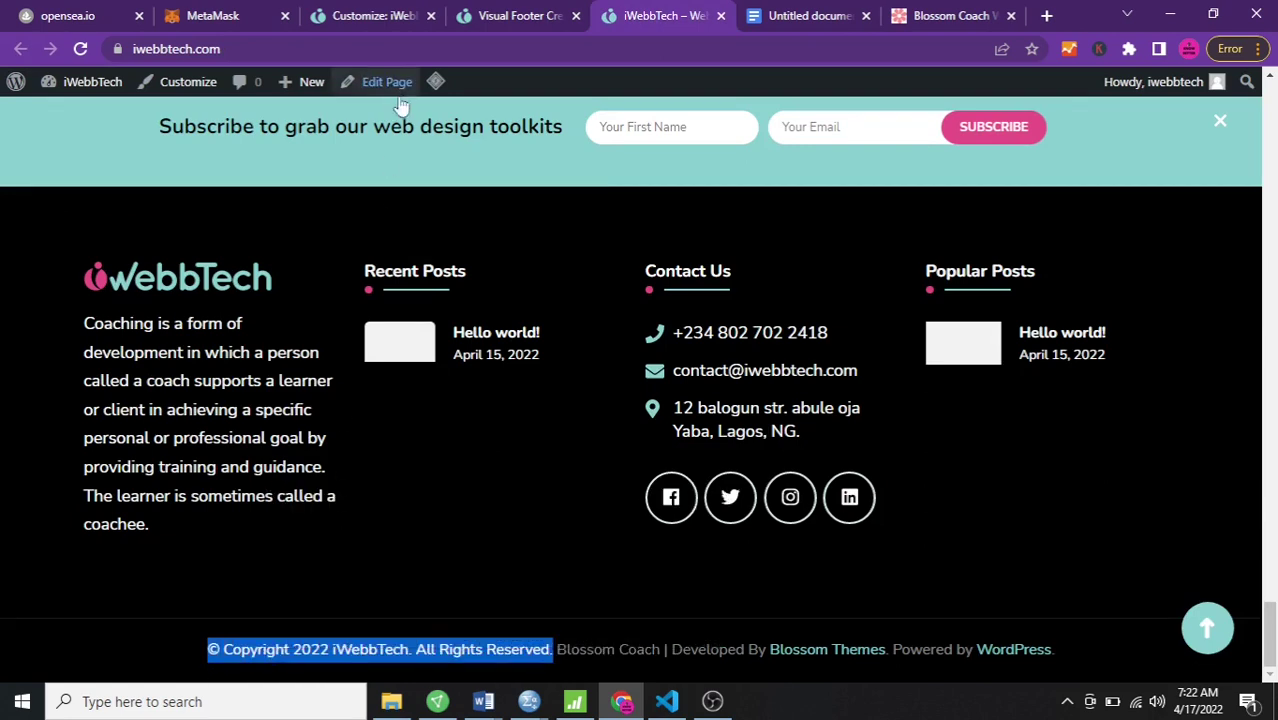
# In Visual Footer Credit Remover, replace the copyright bar with the pasted copyright text and save
pyautogui.click(520, 16)
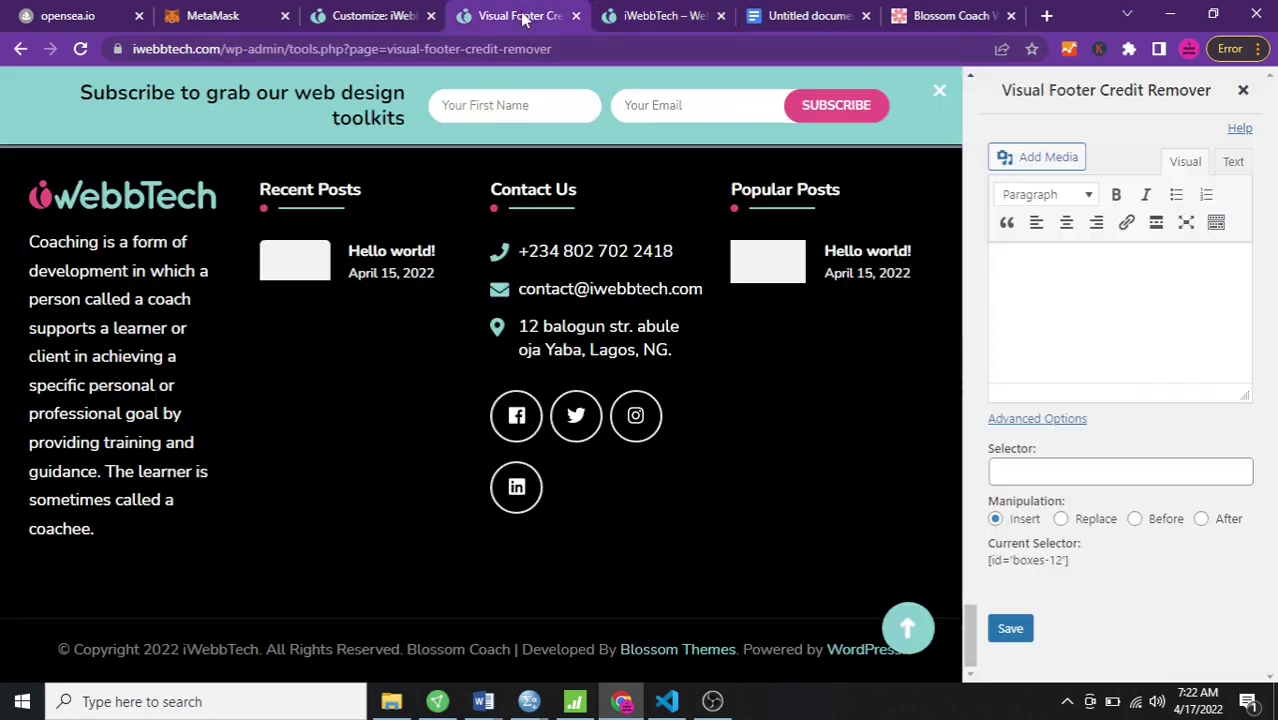
pyautogui.click(500, 655)
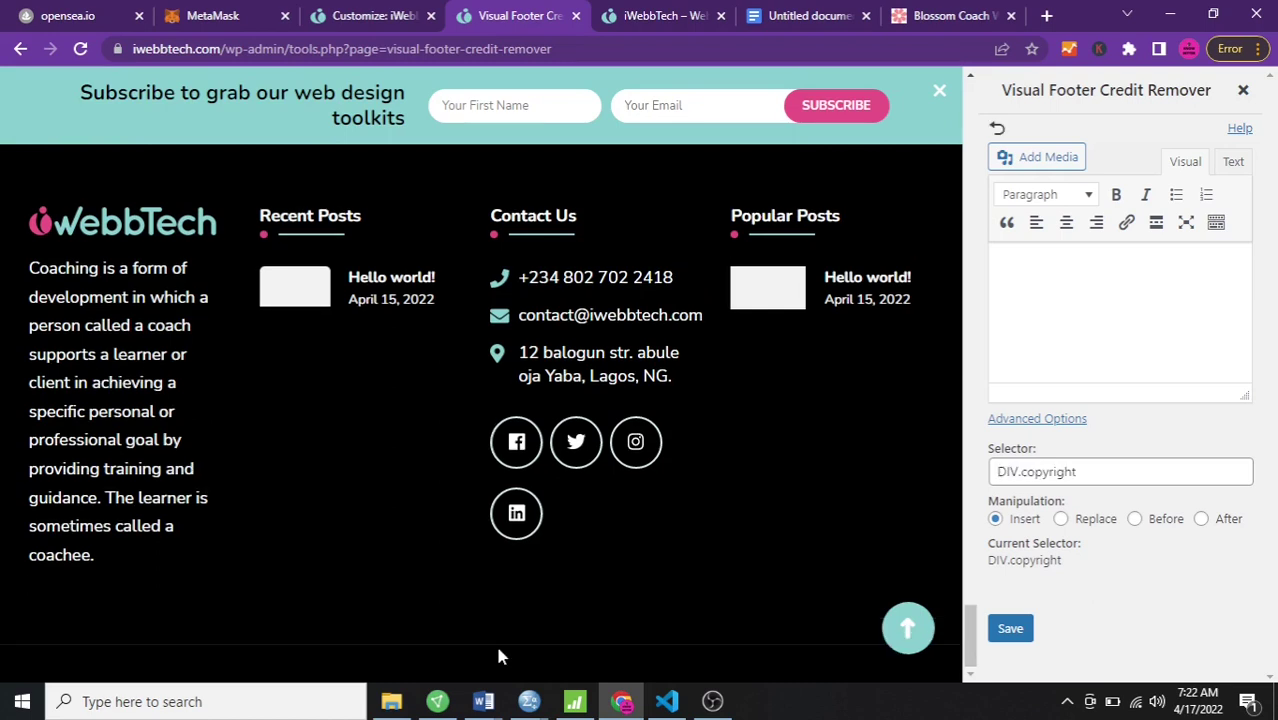
pyautogui.click(1076, 288)
pyautogui.hotkey('ctrl', 'v')
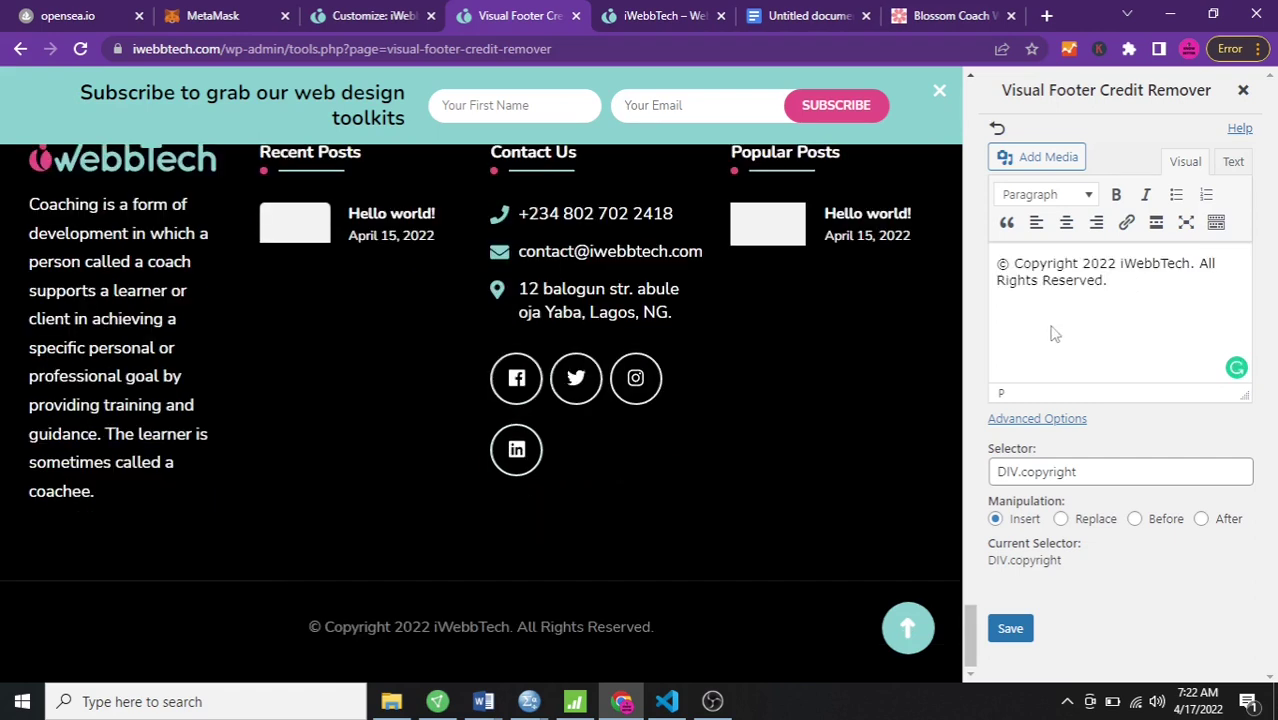
pyautogui.click(1012, 630)
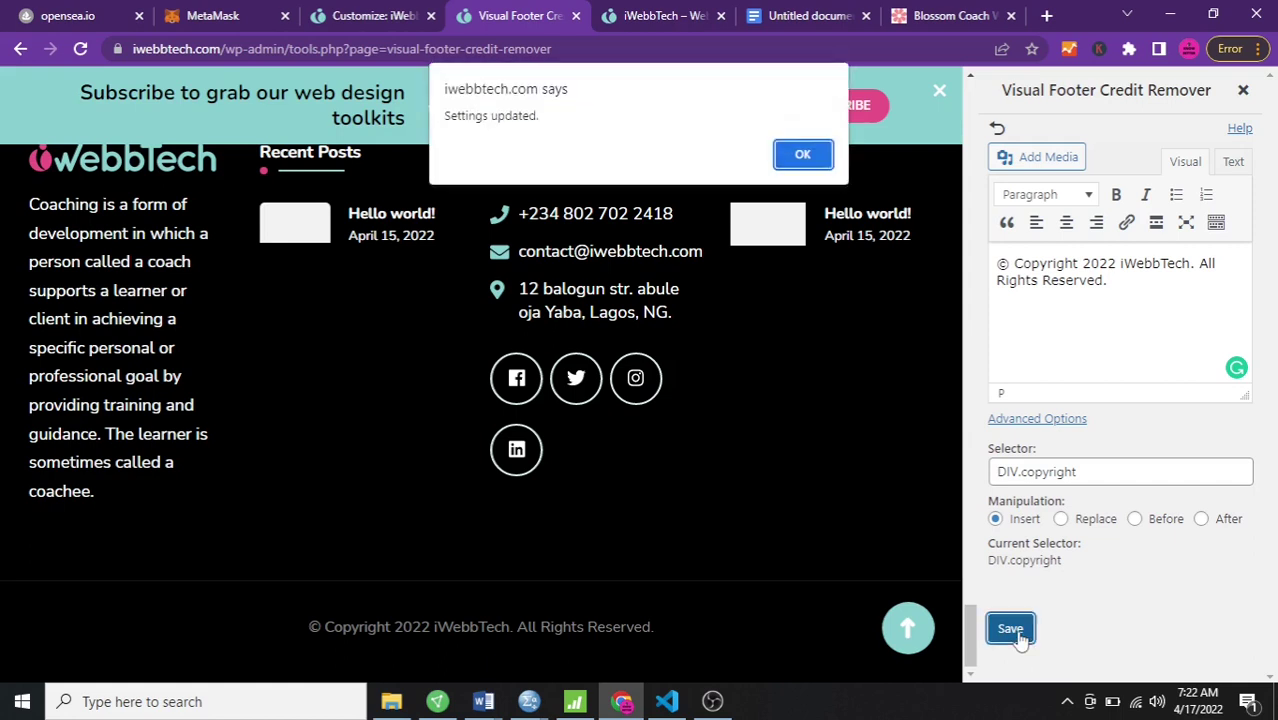
pyautogui.click(803, 156)
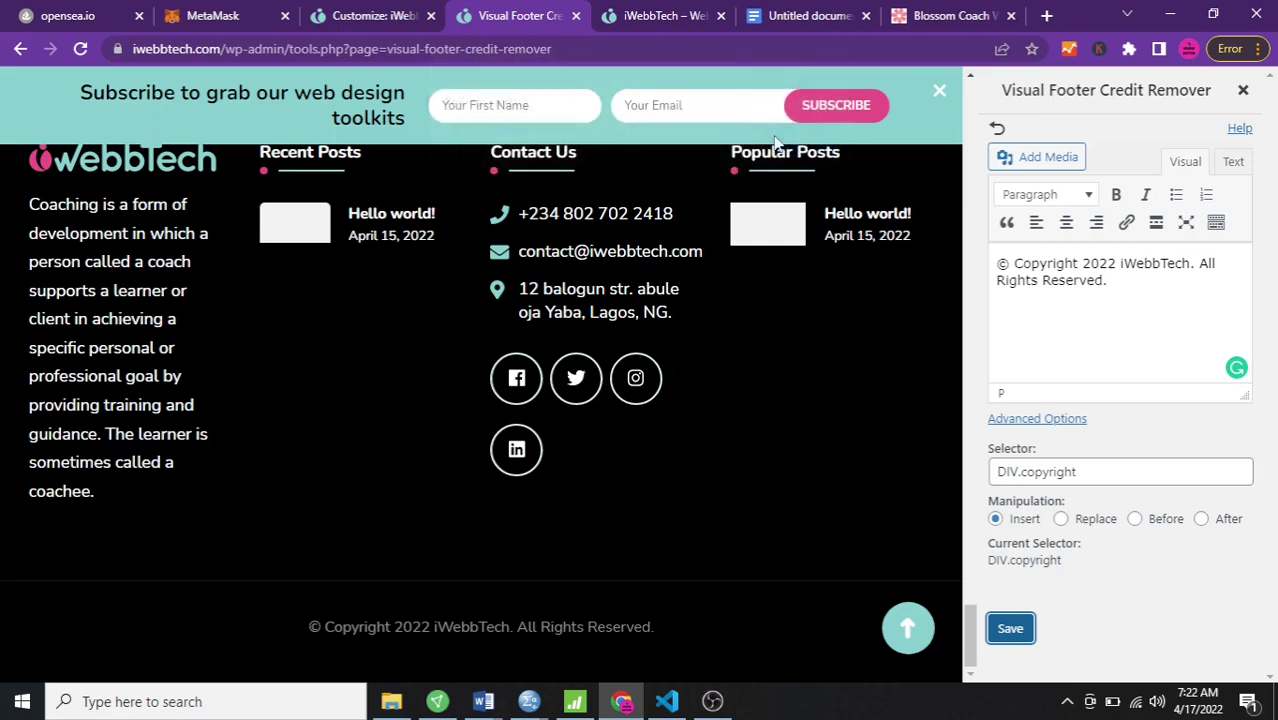
# Reload the live iWebbTech site and verify its footer shows only the copyright line
pyautogui.click(635, 18)
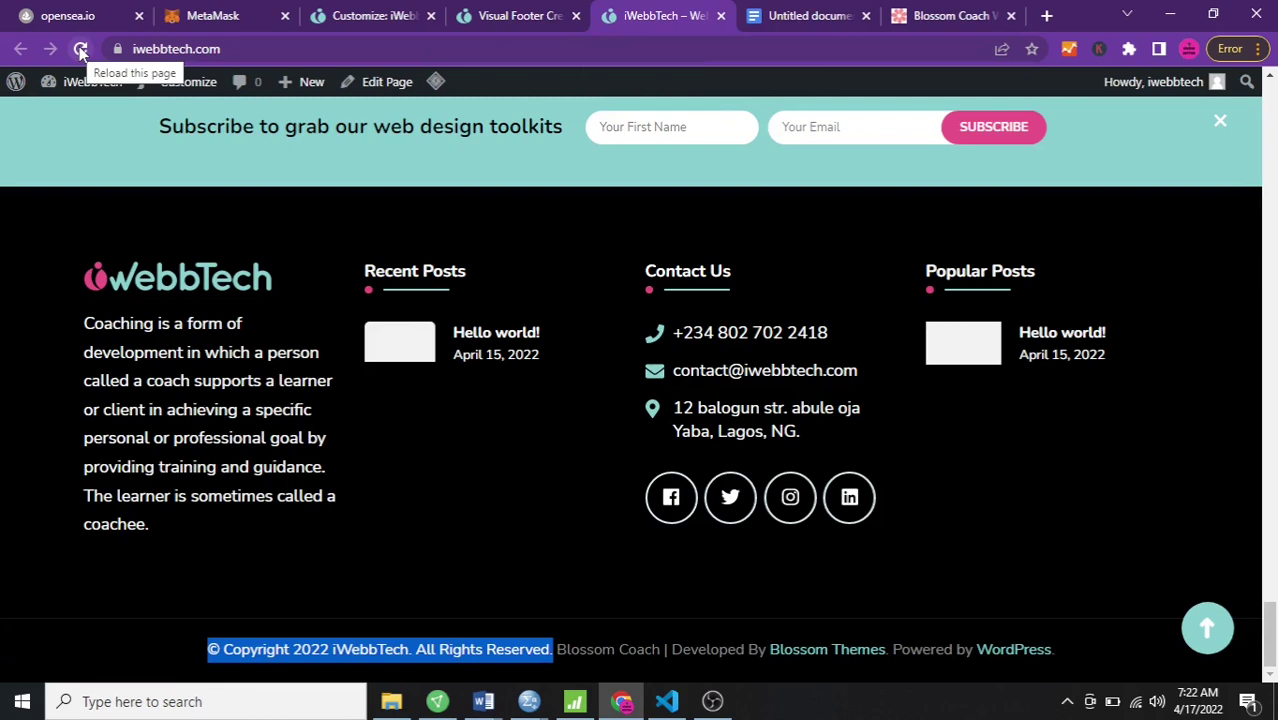
pyautogui.click(81, 49)
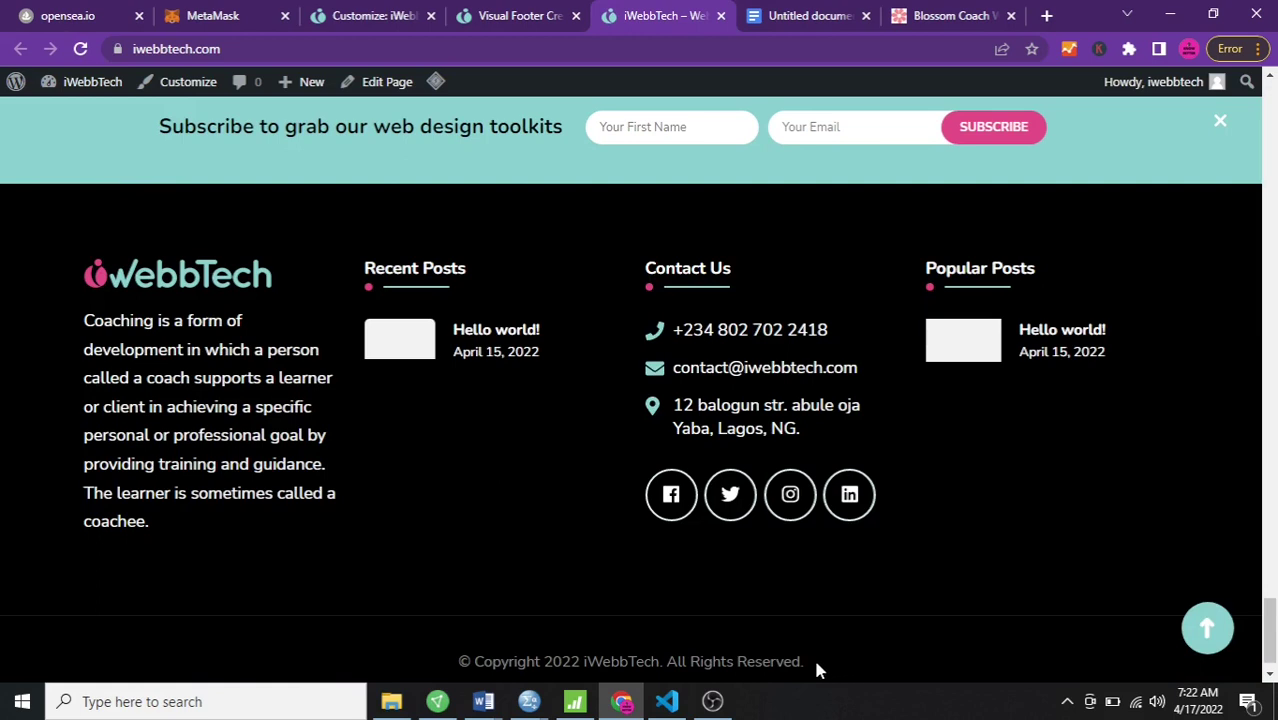
pyautogui.moveTo(816, 663); pyautogui.dragTo(510, 655)
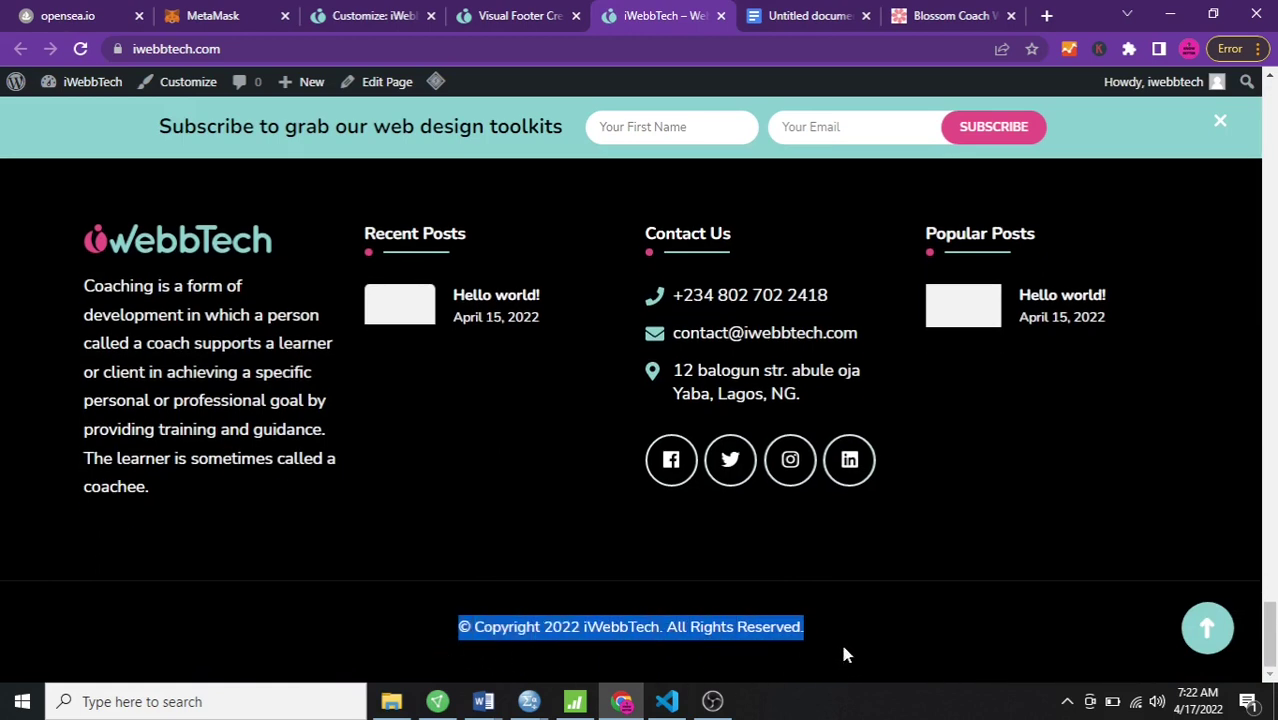
pyautogui.click(948, 646)
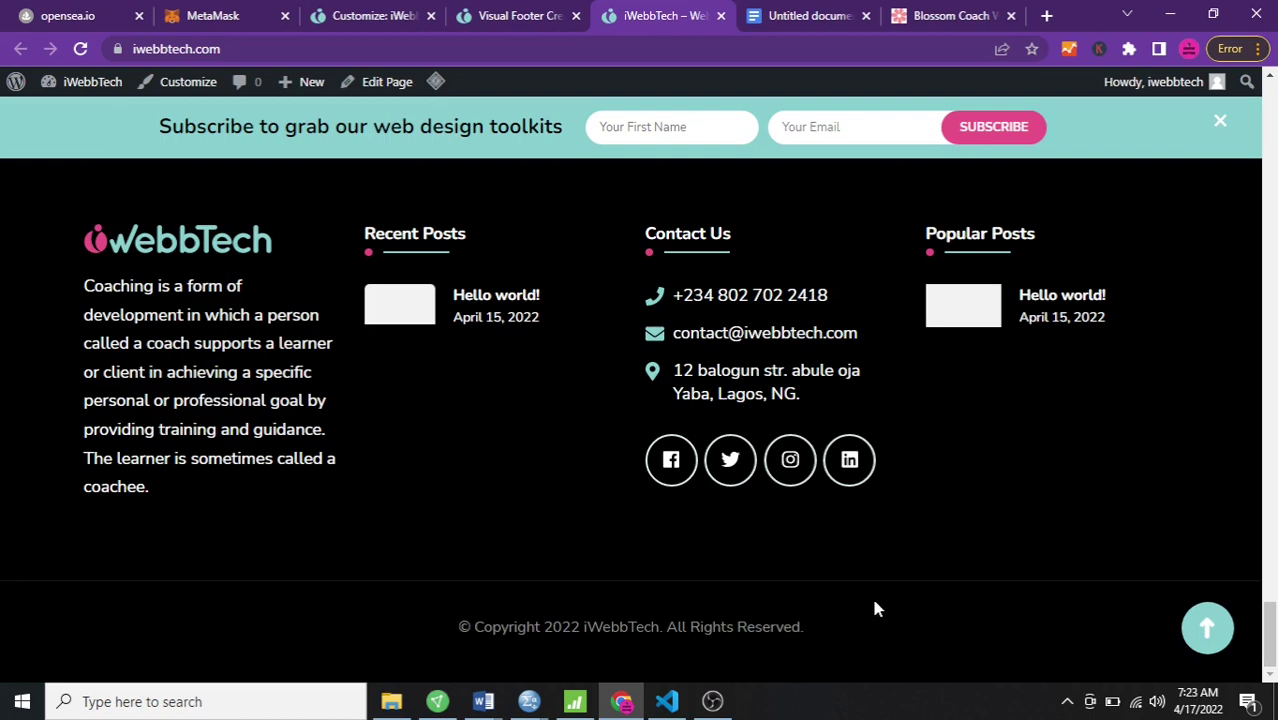
pyautogui.click(493, 18)
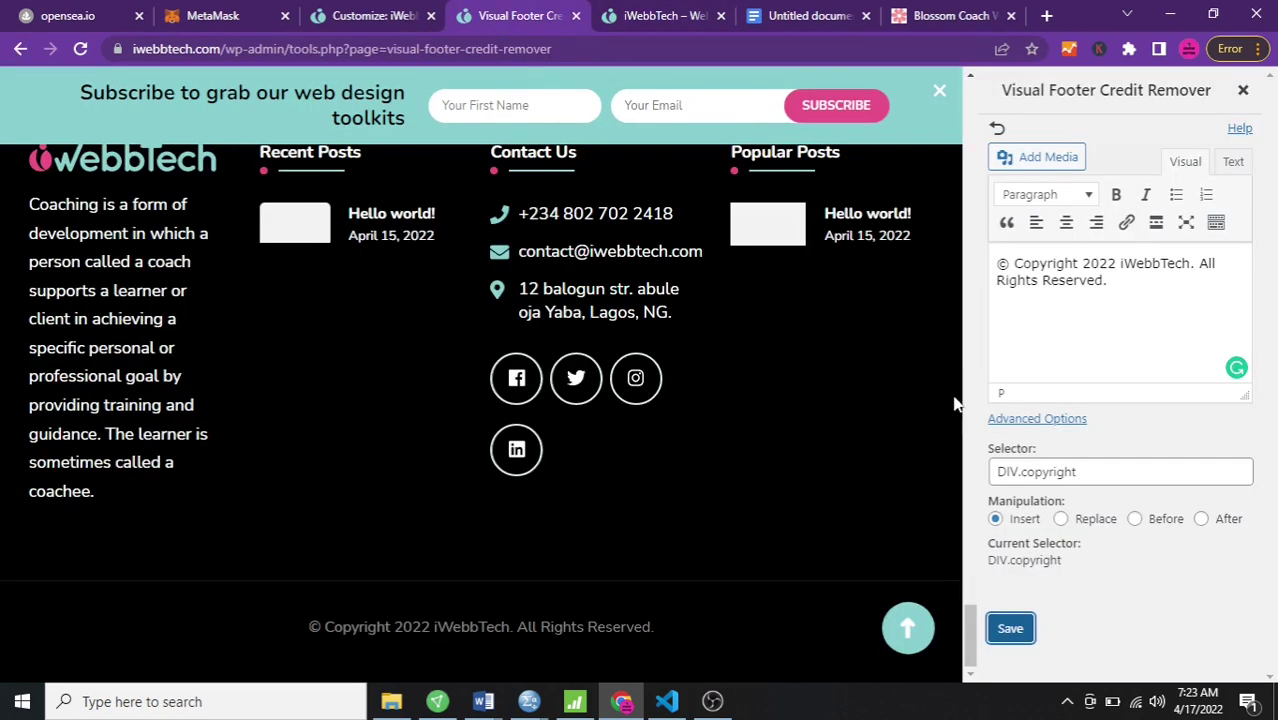
# Scroll to the top of the credit remover preview, then switch to the Google Docs tutorial
pyautogui.scroll(5, 856, 398)
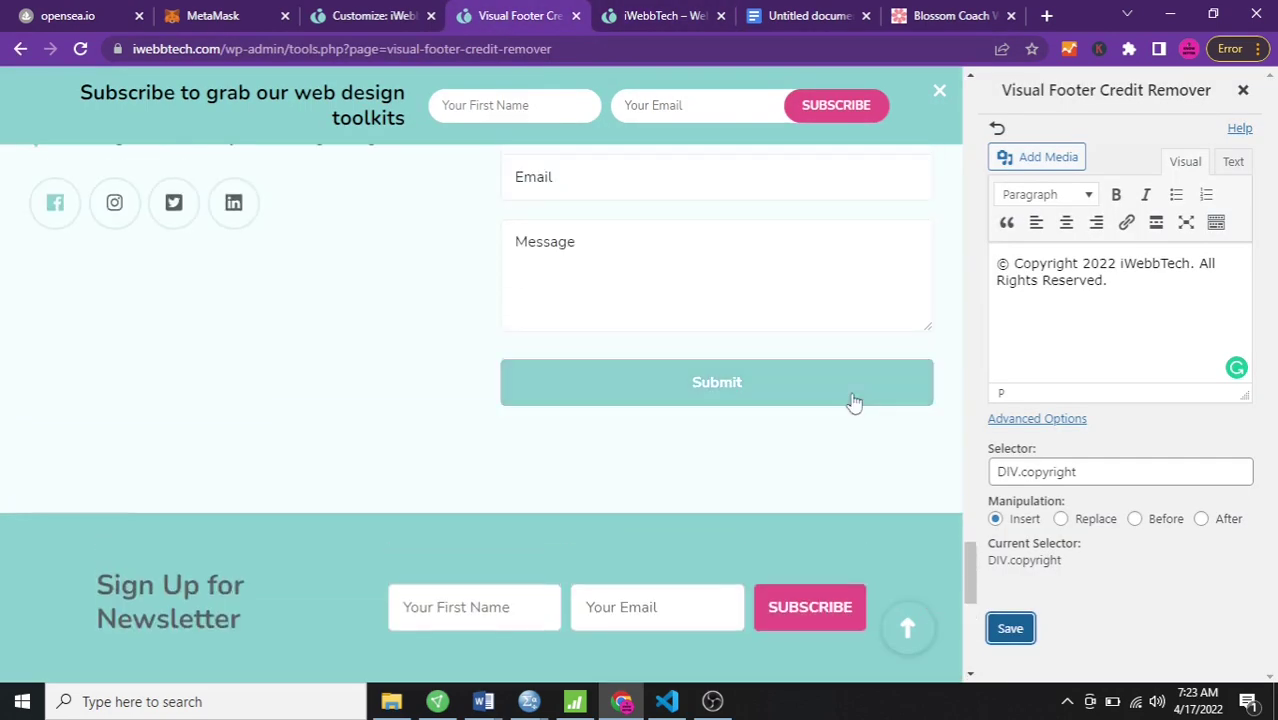
pyautogui.scroll(3, 851, 393)
pyautogui.scroll(3, 851, 393)
pyautogui.scroll(2, 849, 392)
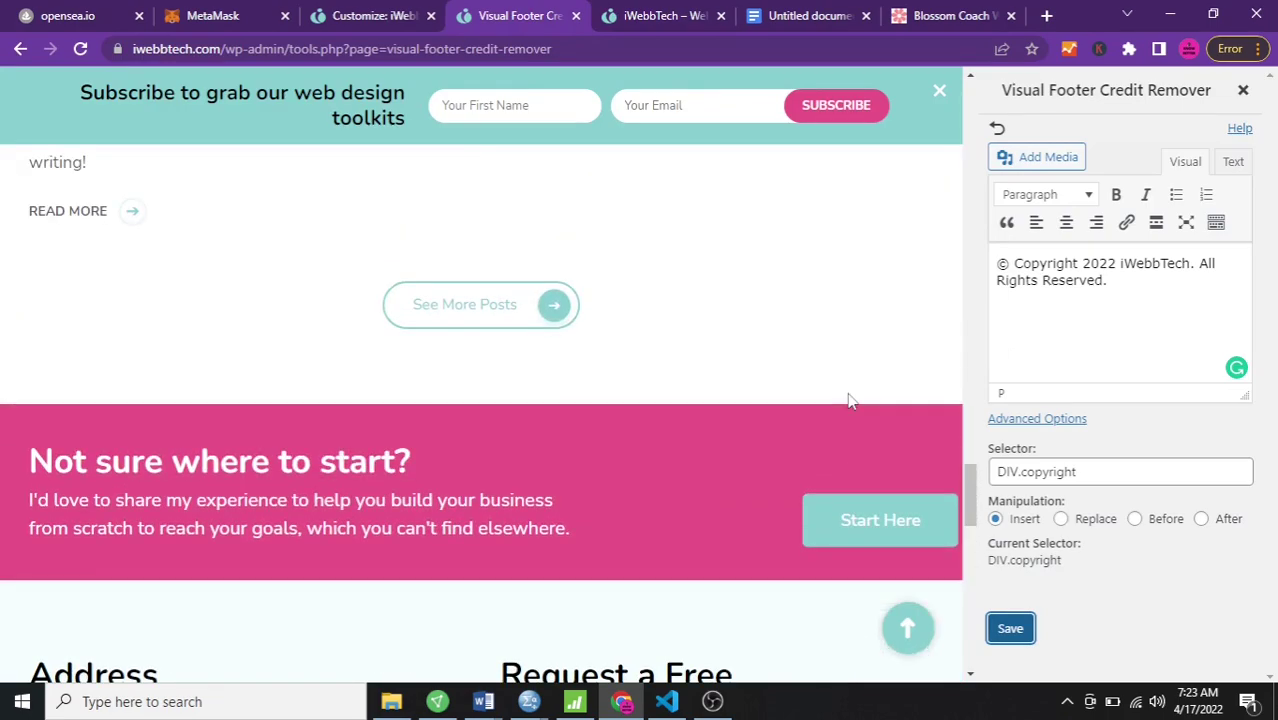
pyautogui.scroll(3, 849, 399)
pyautogui.scroll(3, 847, 399)
pyautogui.scroll(3, 847, 399)
pyautogui.scroll(2, 846, 397)
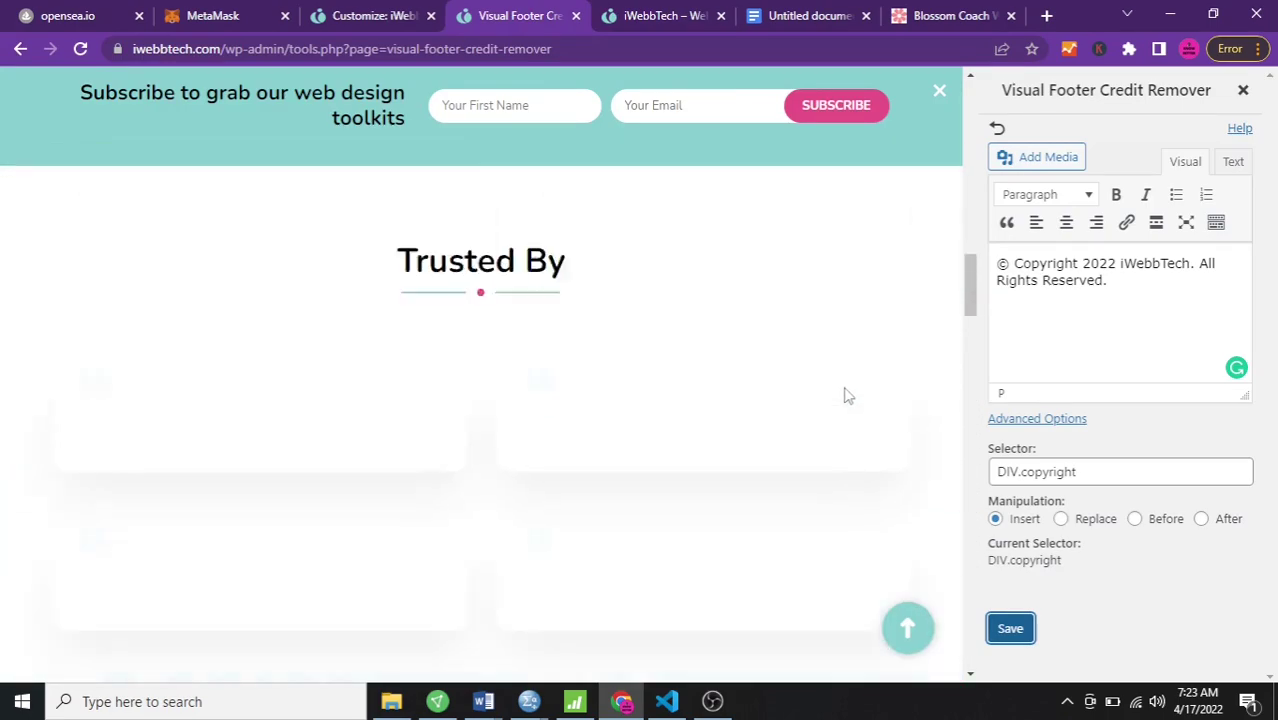
pyautogui.scroll(4, 844, 396)
pyautogui.scroll(2, 844, 391)
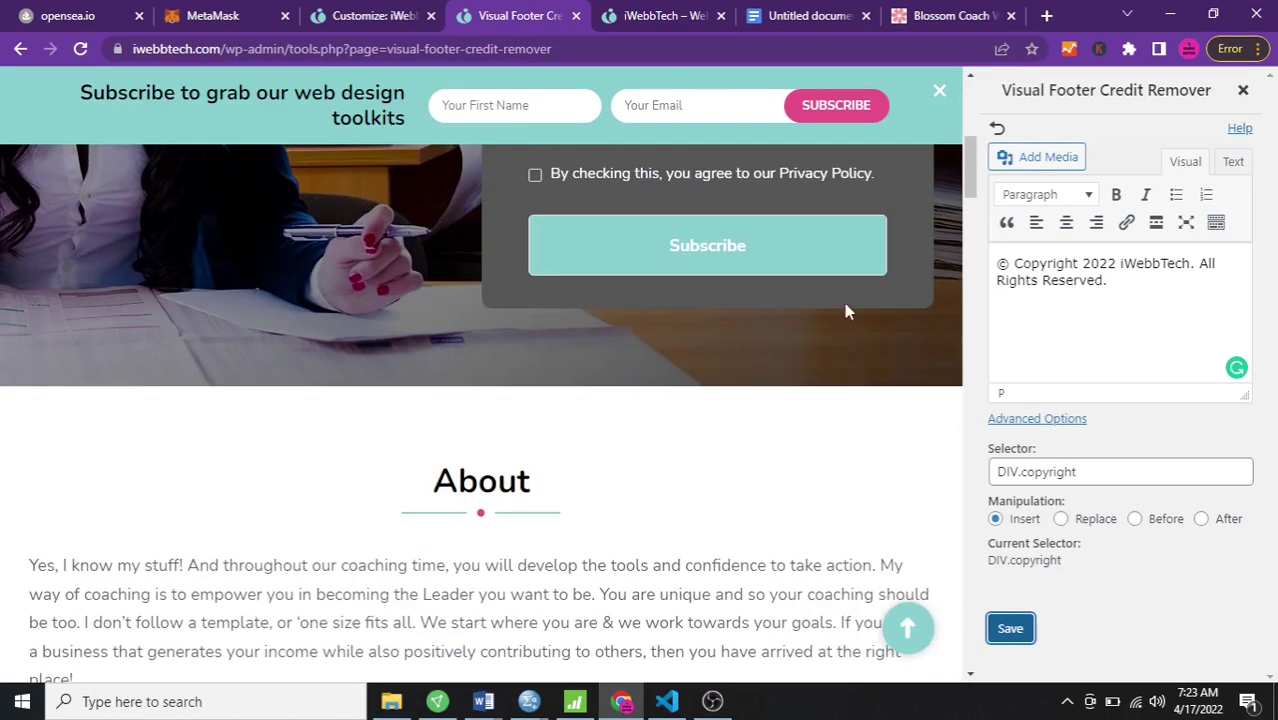
pyautogui.click(853, 12)
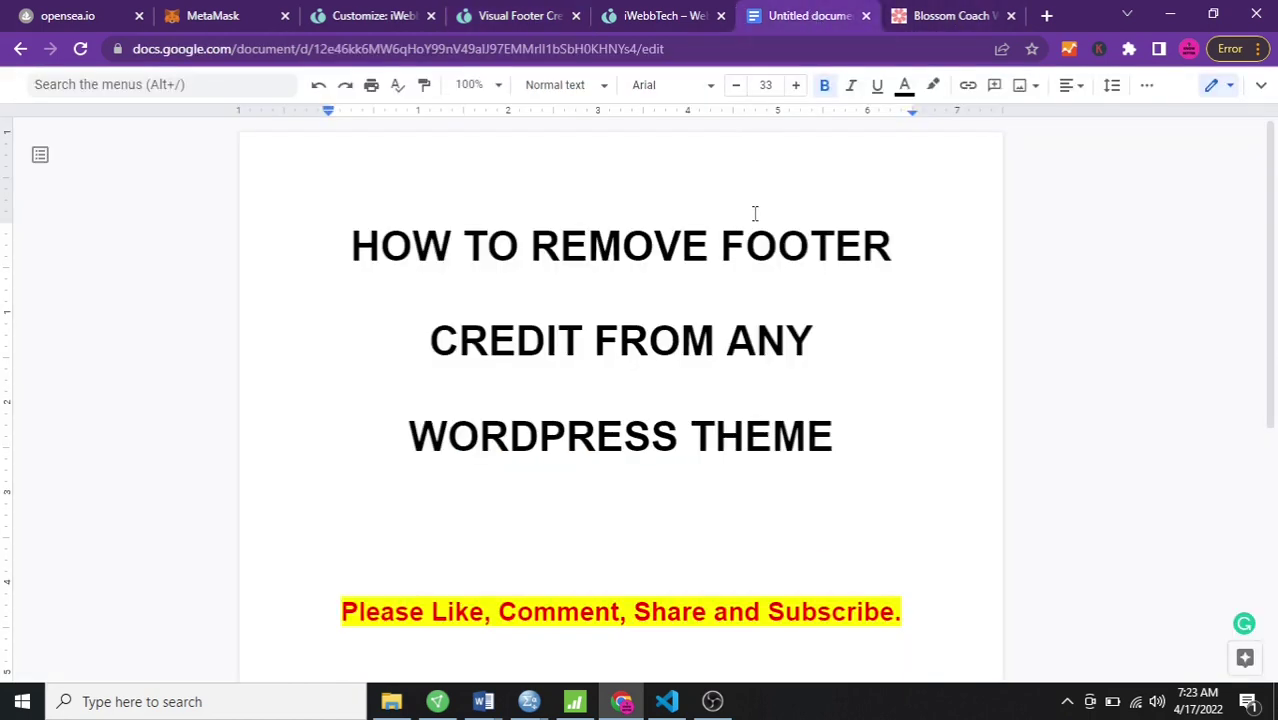